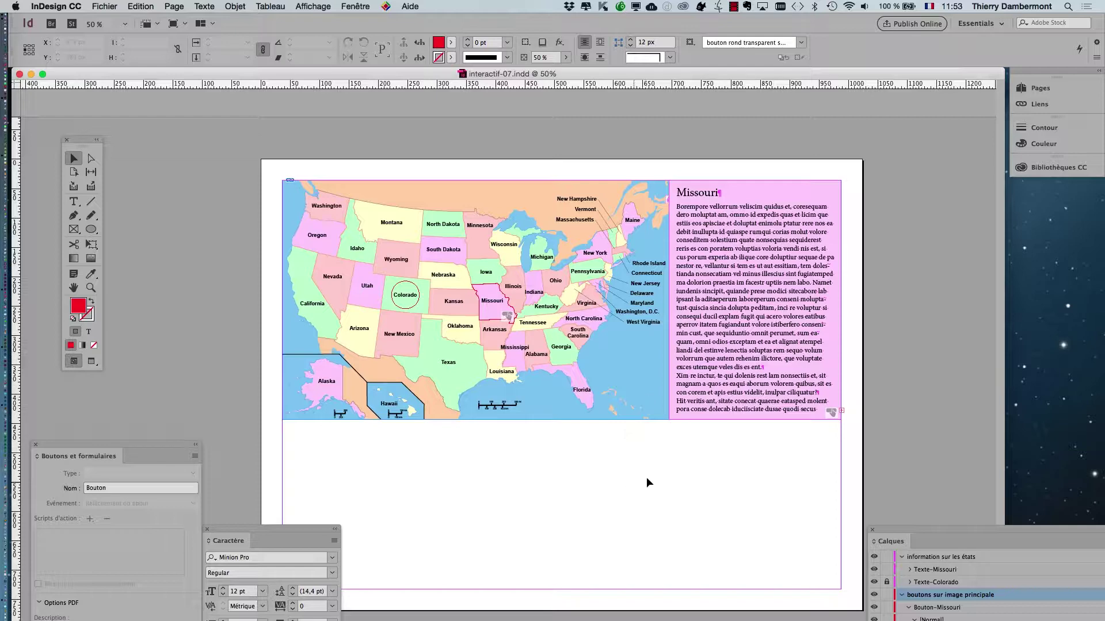
- Check the version details of the running InDesign release and look through its export and publishing commands
left_click(105, 6)
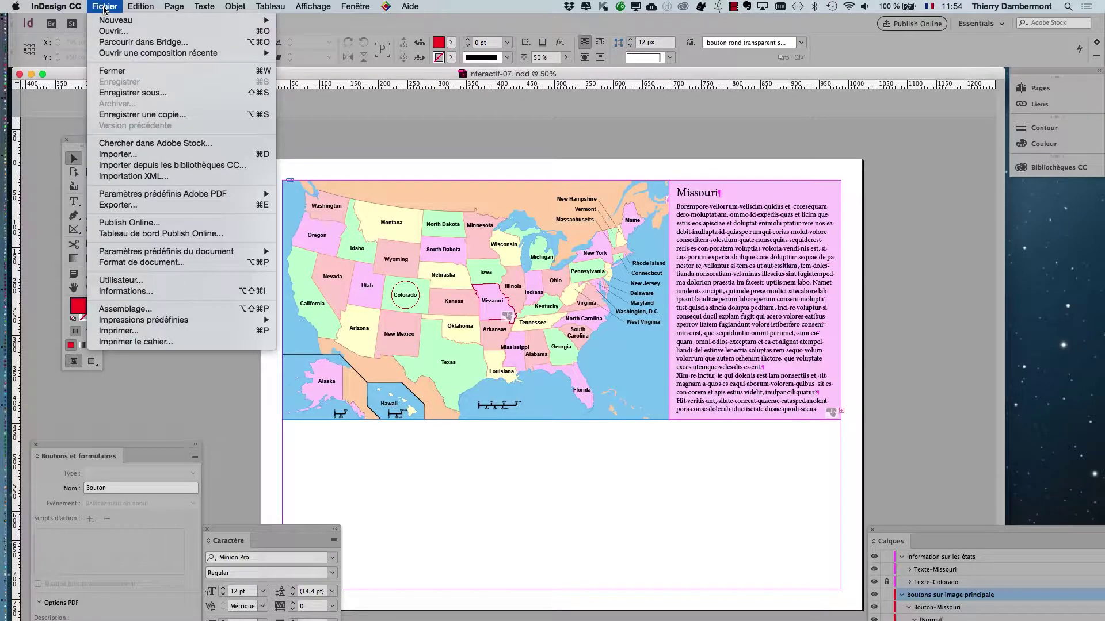
mouse_move(55, 4)
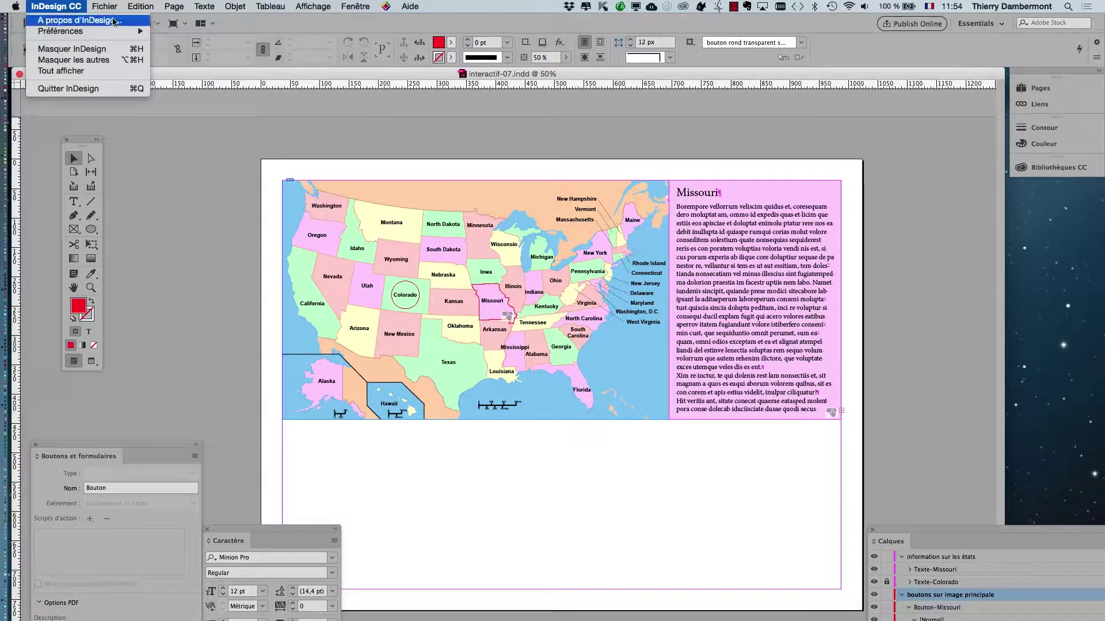
left_click(114, 21)
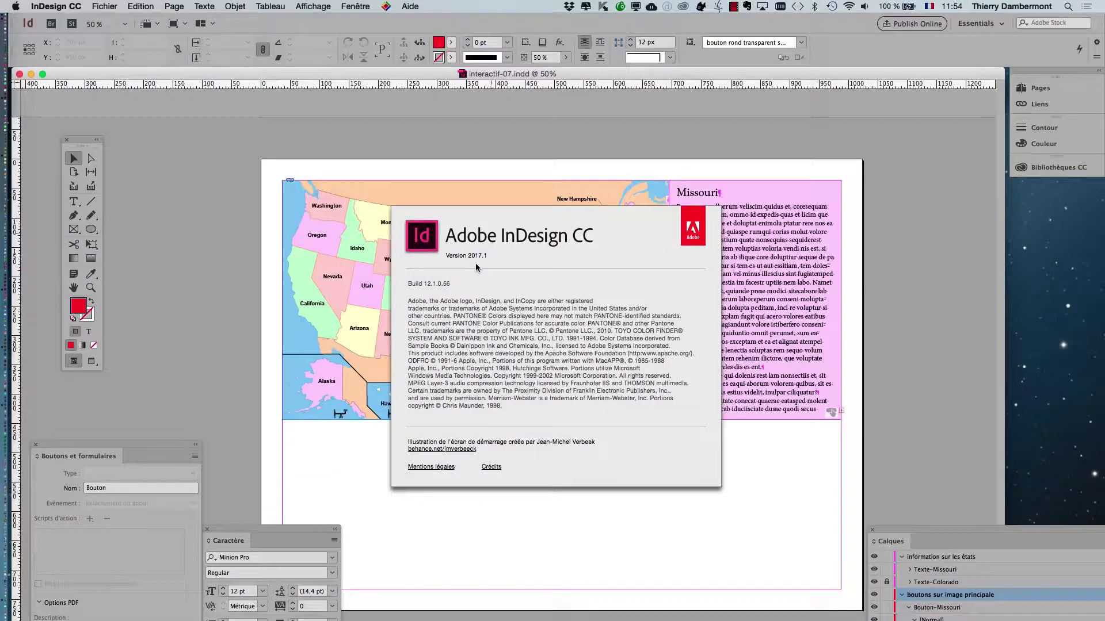
left_click(483, 262)
left_click(107, 6)
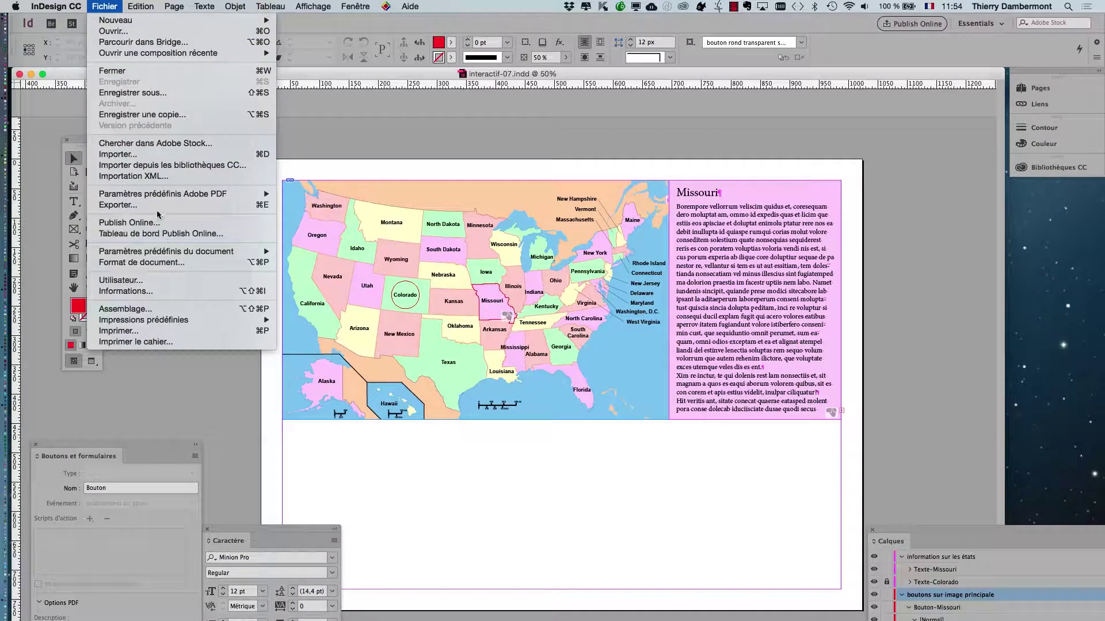
left_click(384, 136)
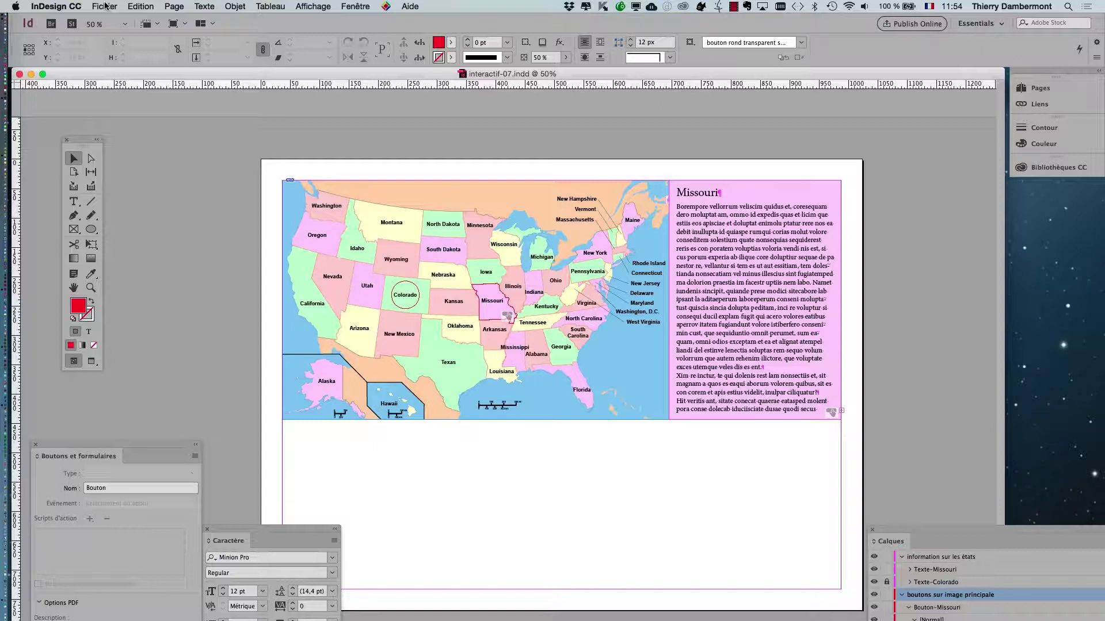
- Switch to InDesign CC 2015 and check its version details
mouse_move(13, 345)
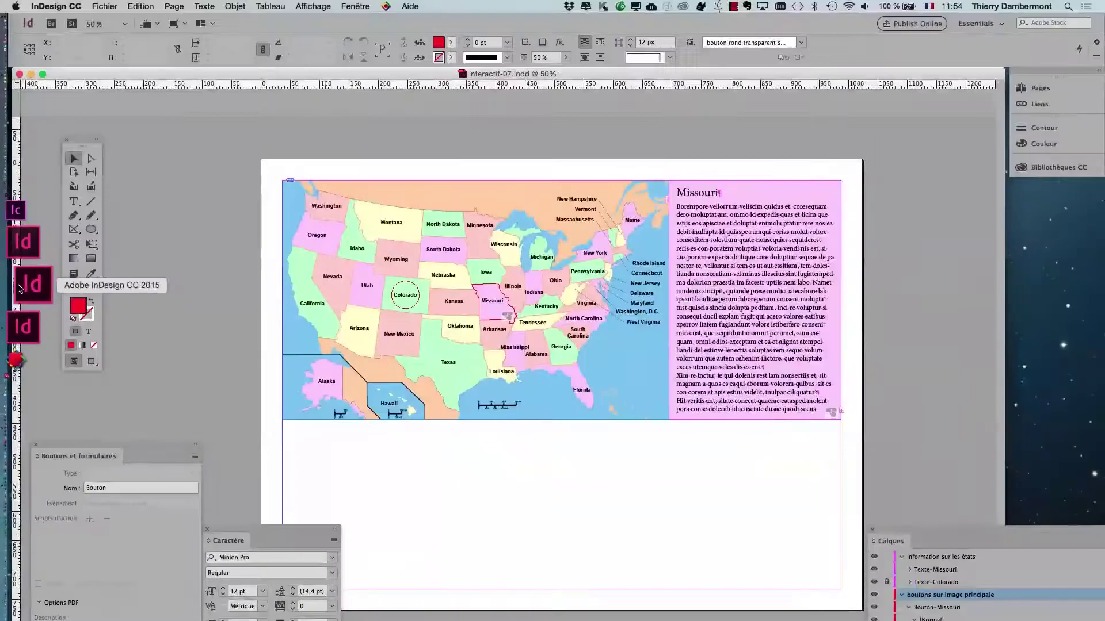
left_click(19, 289)
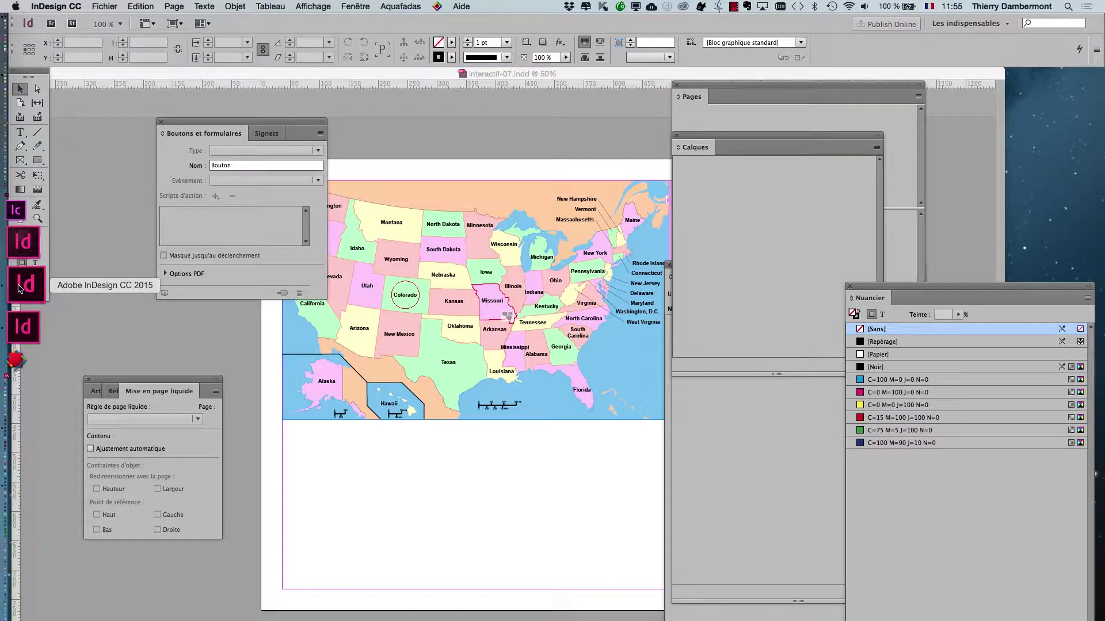
left_click(64, 6)
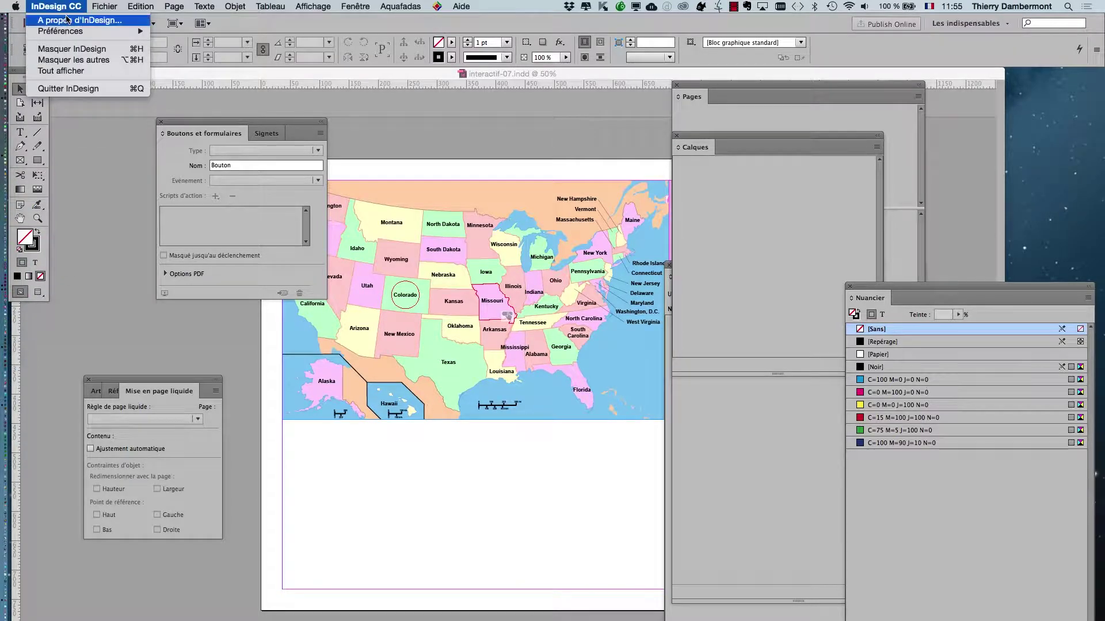
left_click(69, 18)
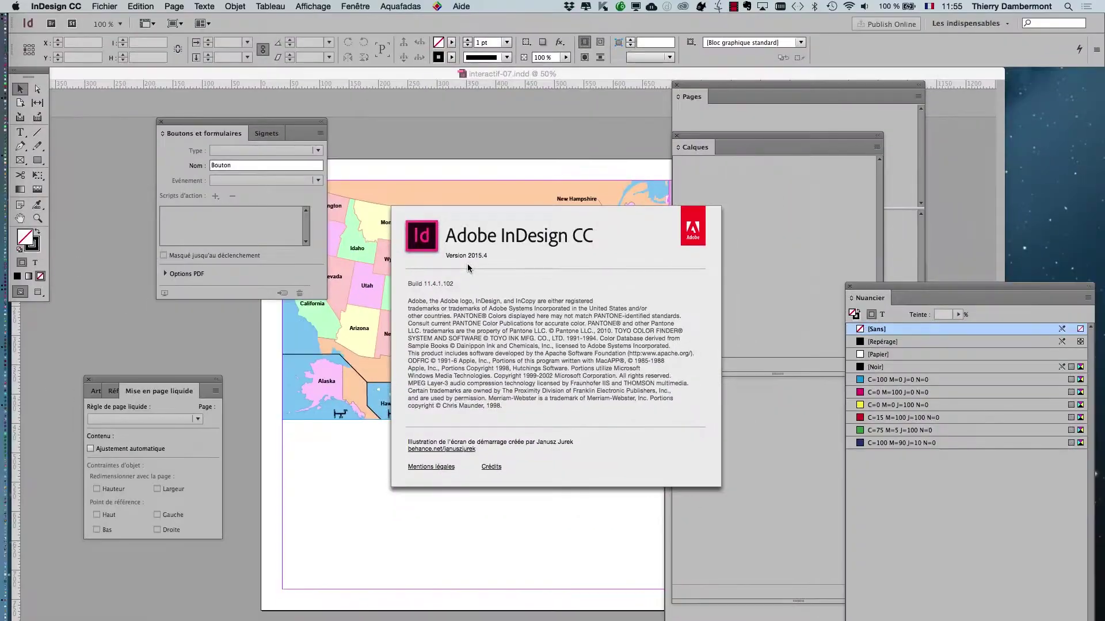
left_click(468, 268)
- Hide all other applications and reset the Les indispensables workspace, with the tools arranged in two columns
left_click(52, 6)
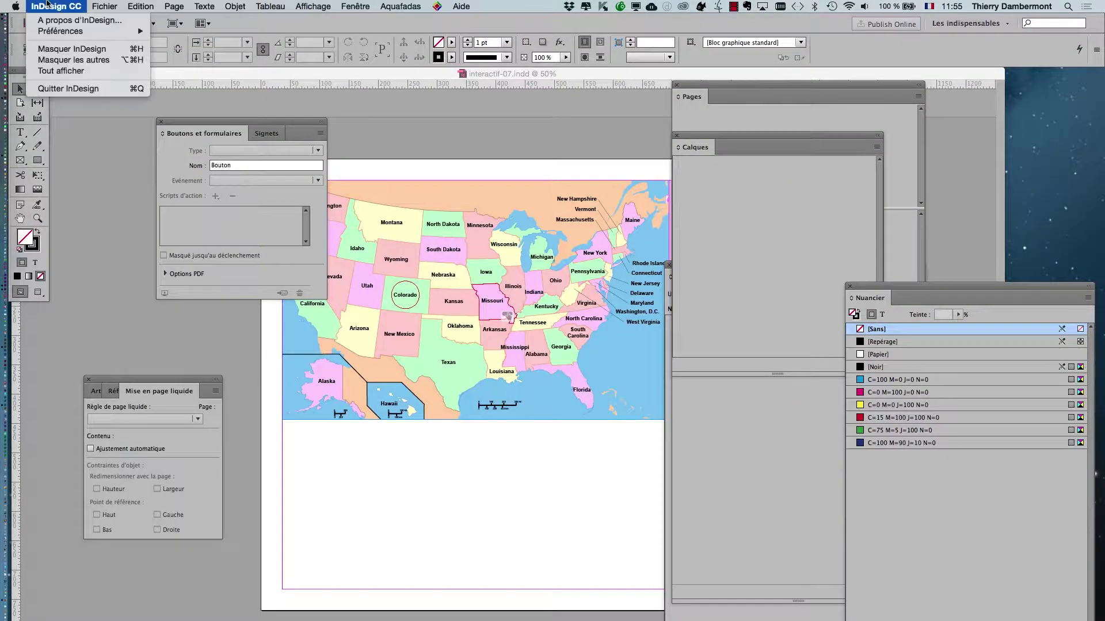
left_click(62, 60)
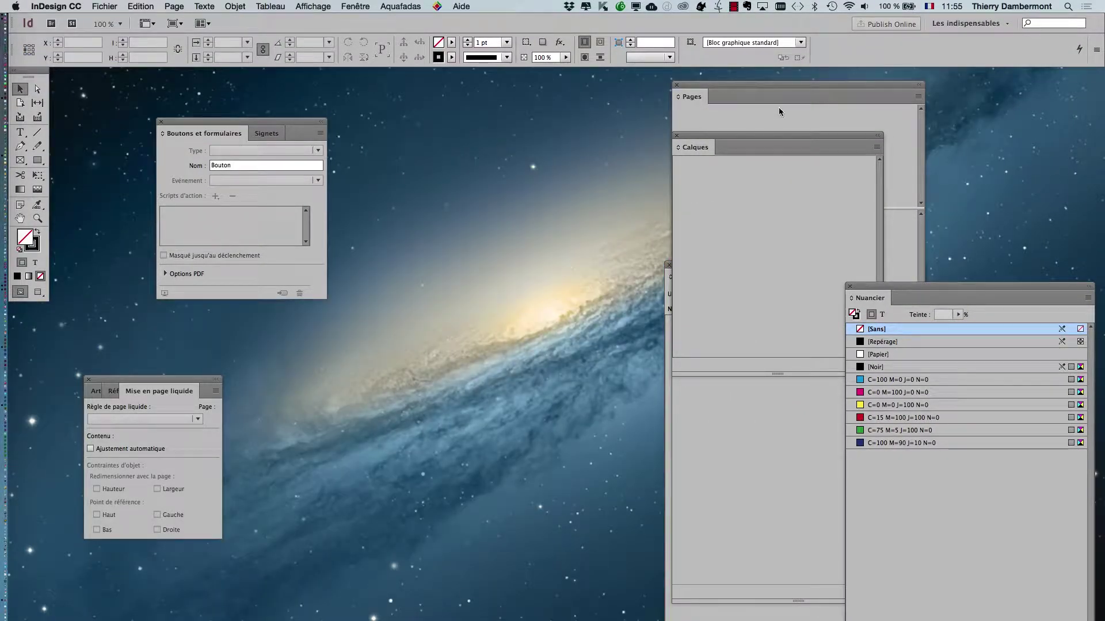
left_click(393, 6)
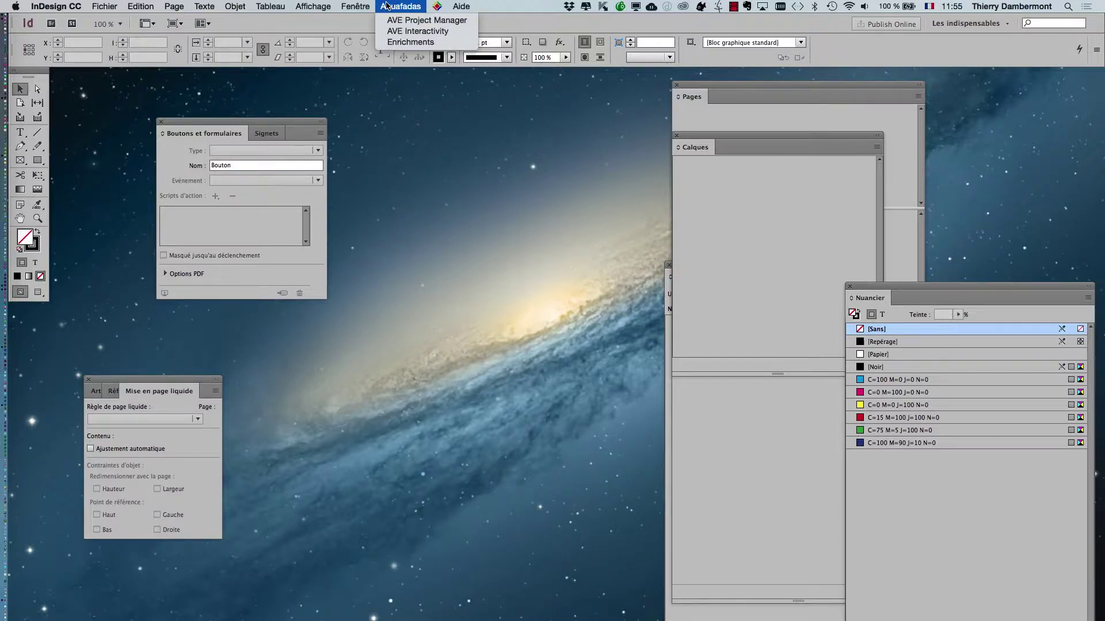
mouse_move(363, 8)
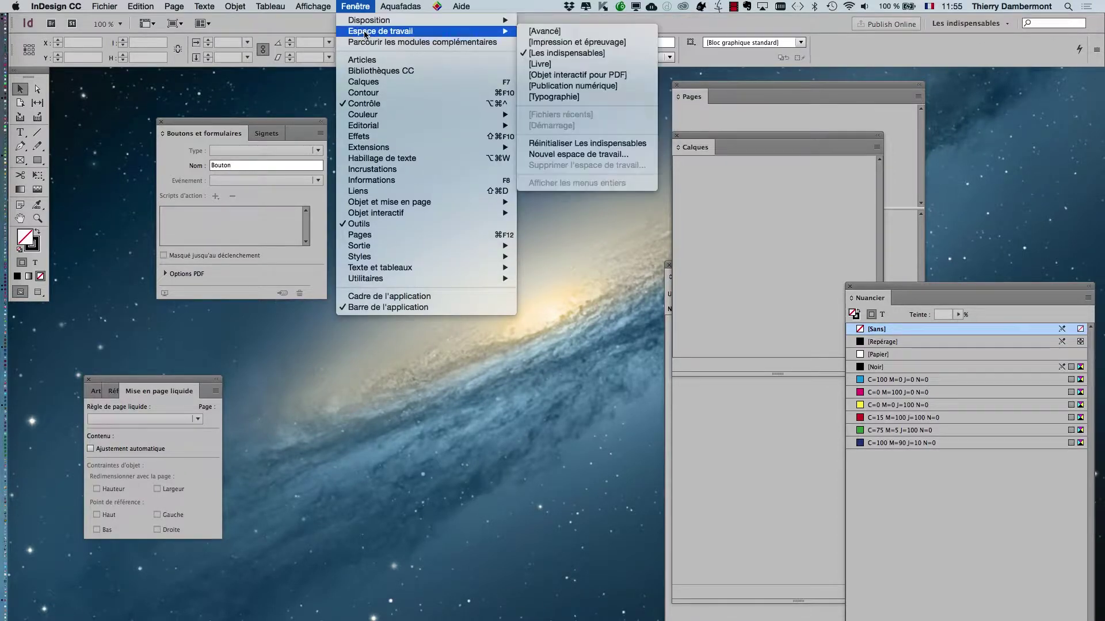
mouse_move(403, 31)
left_click(576, 144)
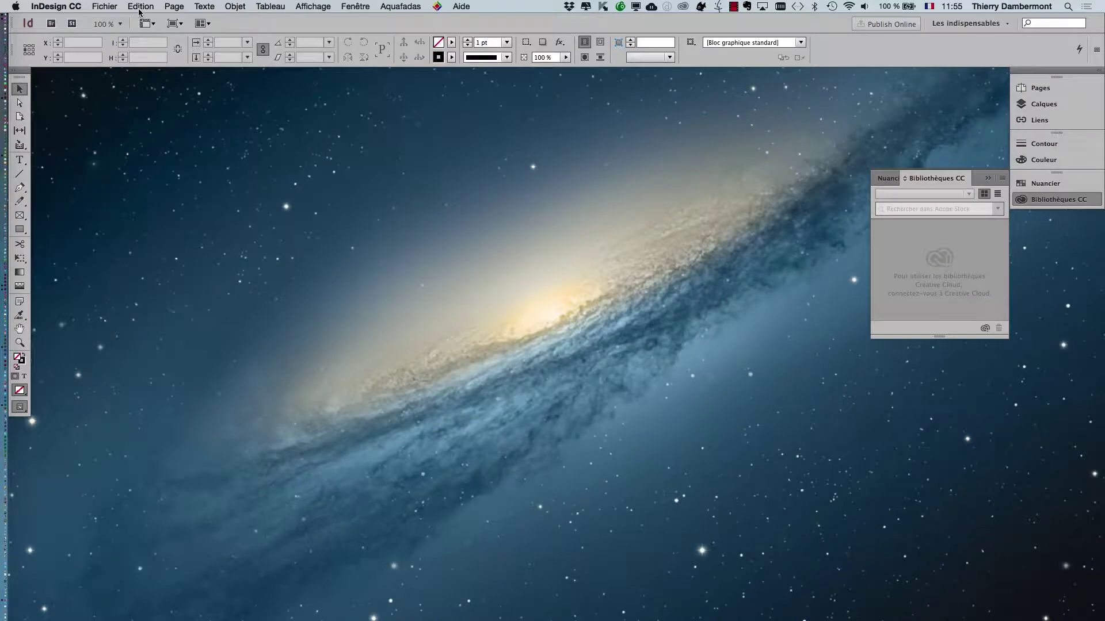
left_click(15, 71)
- Look through the file commands for the HTML5 export with in5
left_click(103, 7)
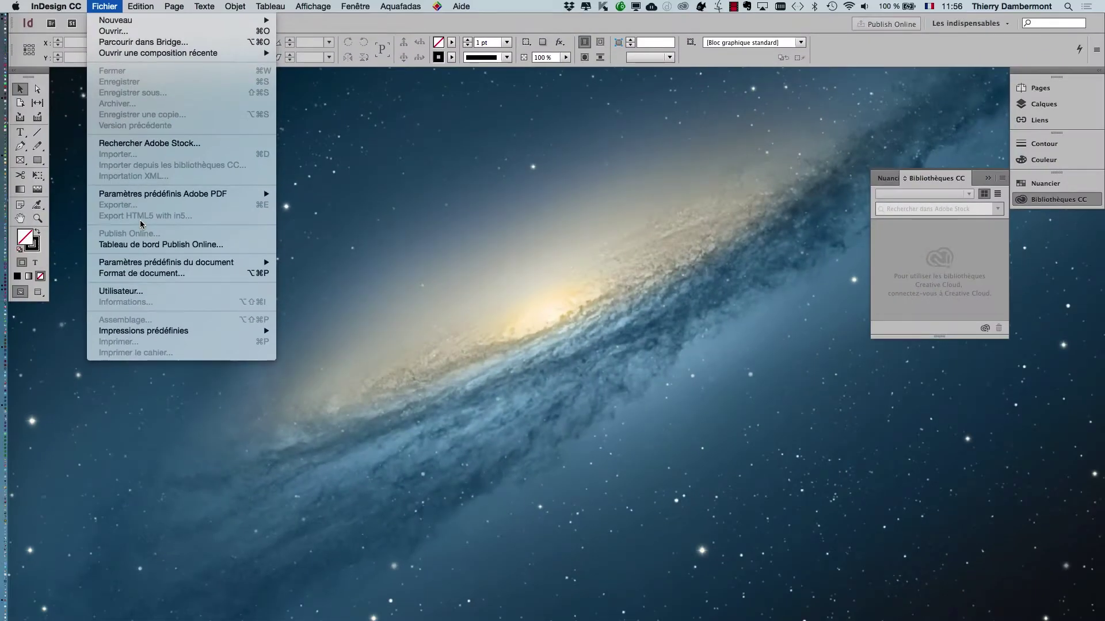
left_click(104, 6)
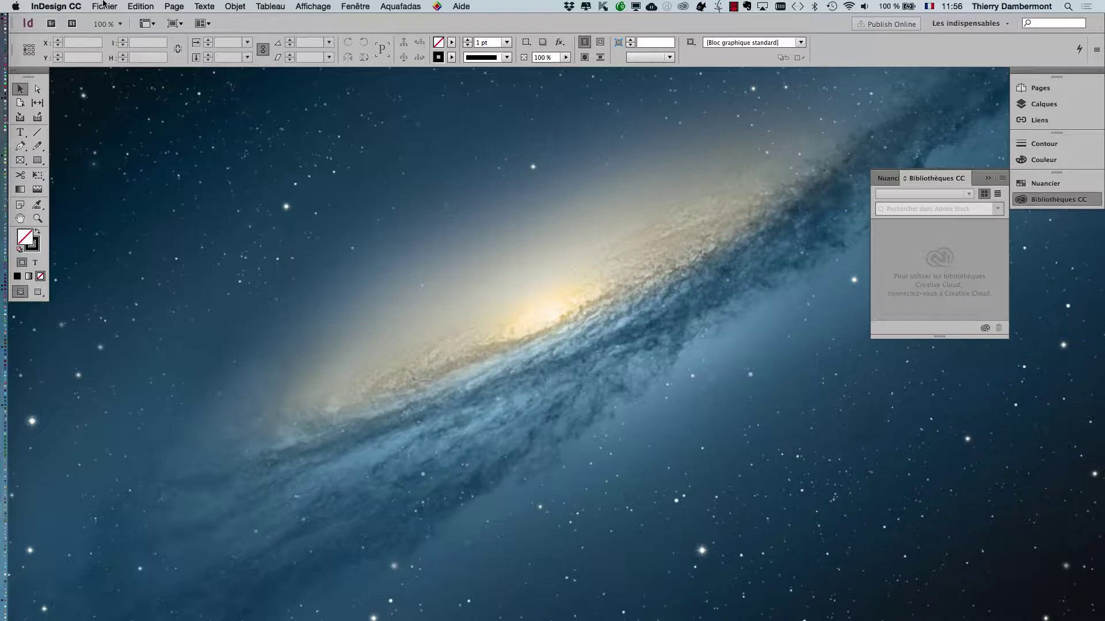
- Switch back to InDesign CC 2017 and start packaging interactif-07.indd, keeping Instructions.txt as the print instructions file
key("super+Tab")
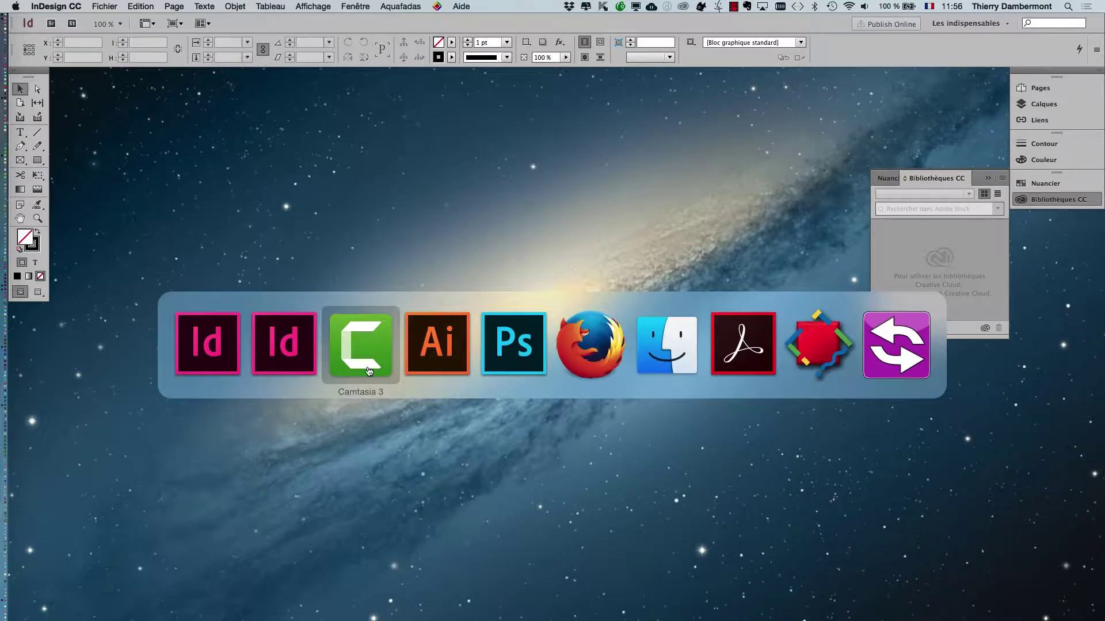
left_click(296, 362)
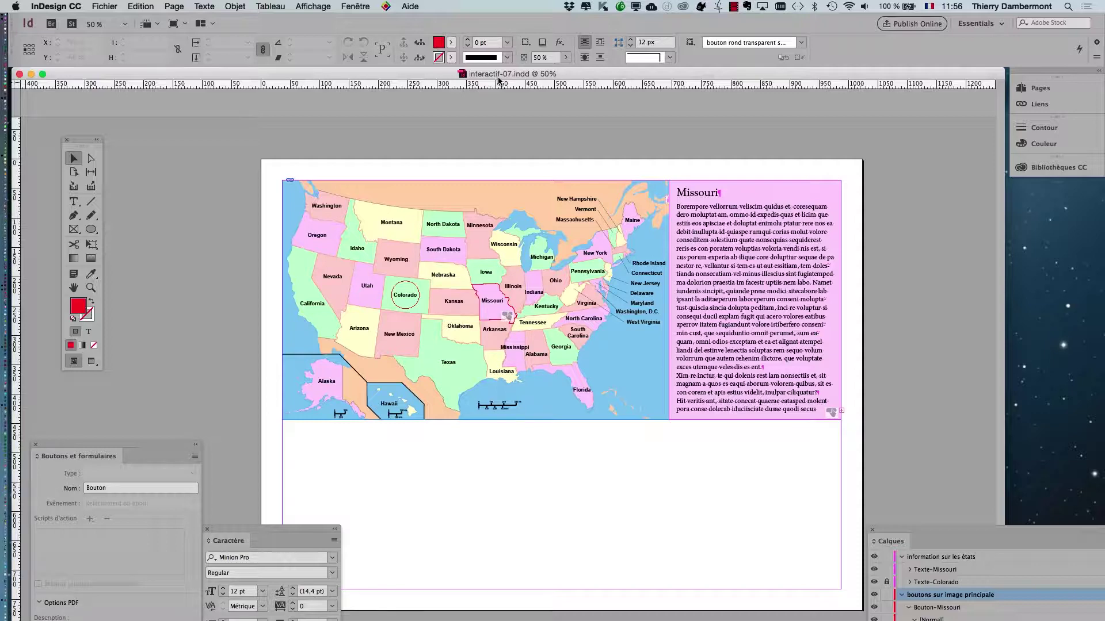
left_click(93, 6)
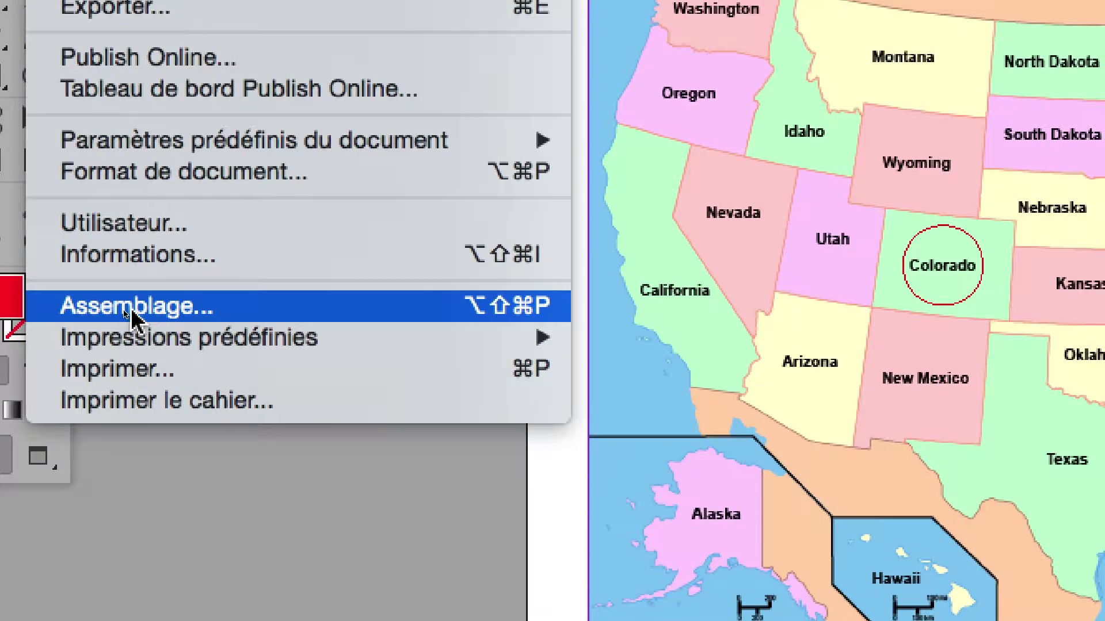
left_click(126, 311)
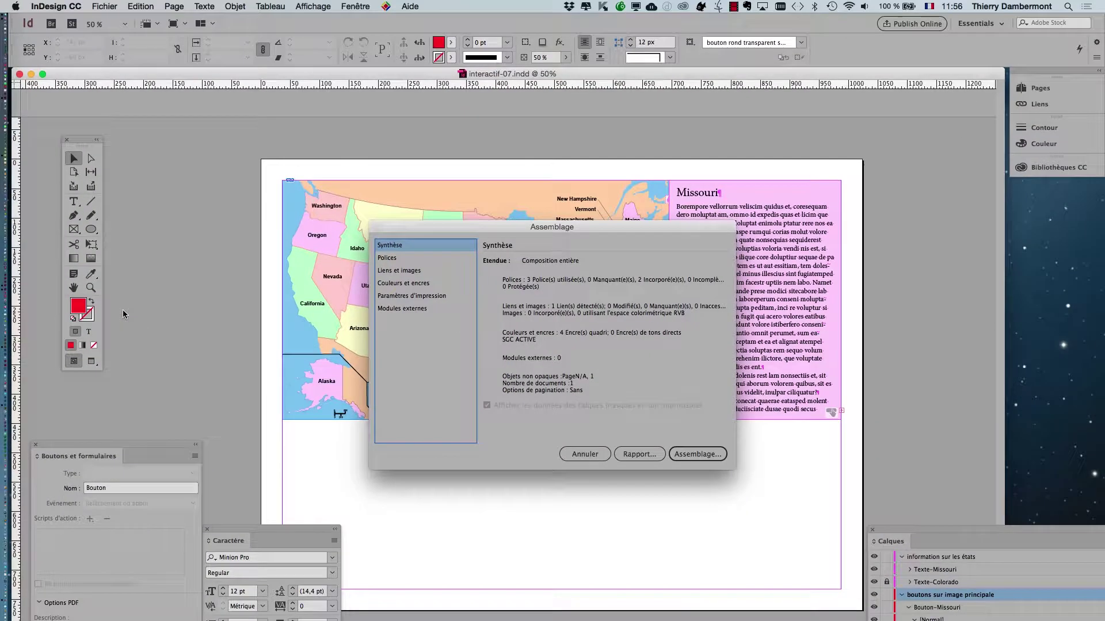
left_click_drag(428, 226, 302, 131)
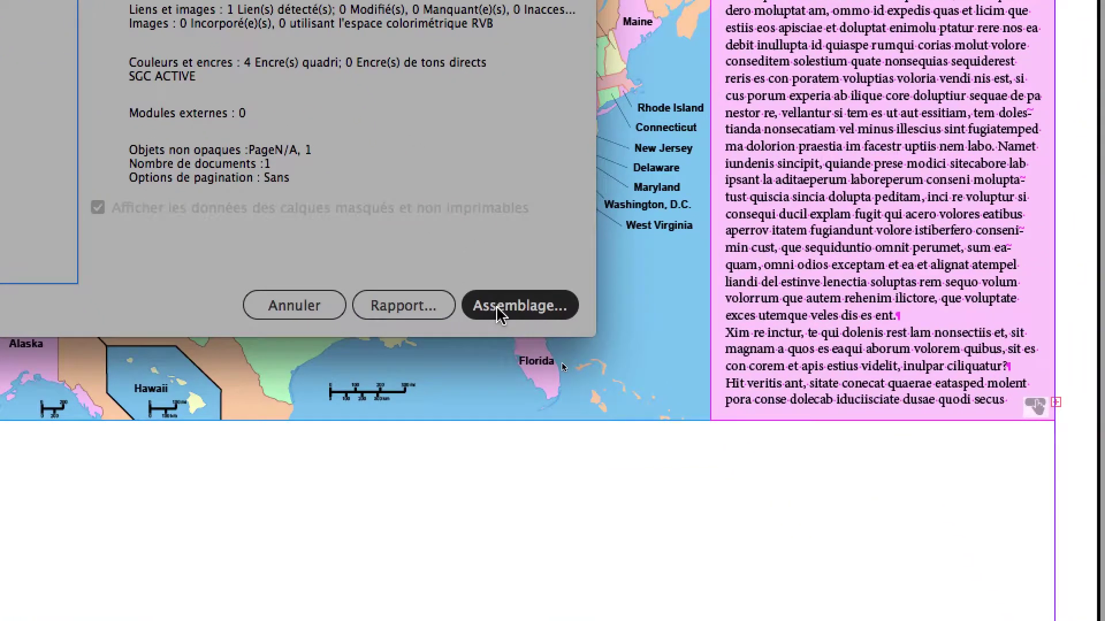
left_click(549, 381)
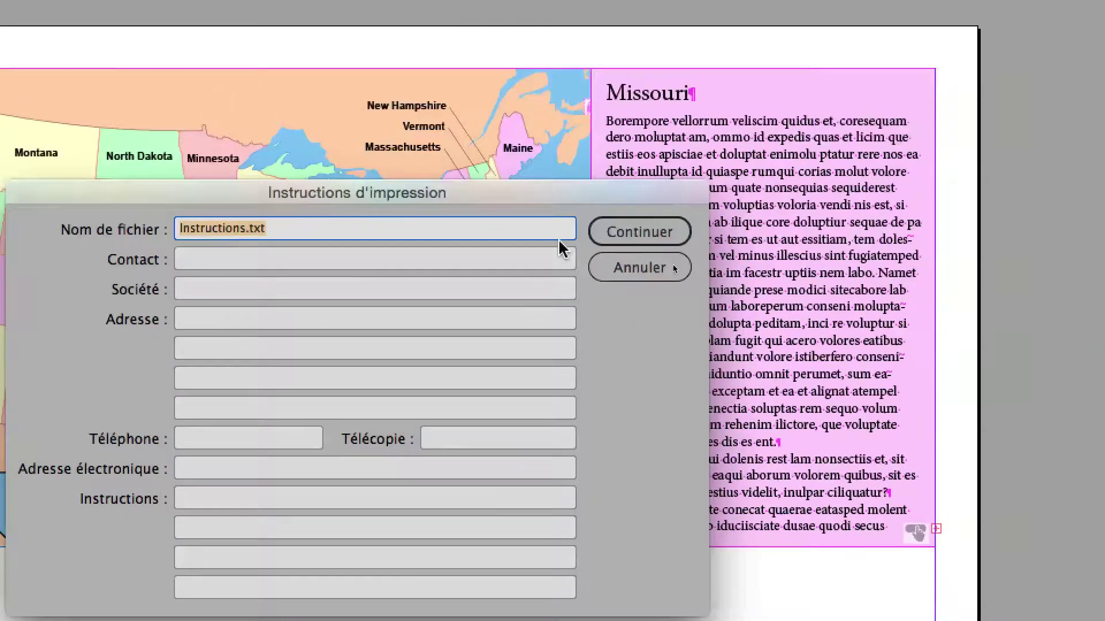
left_click(768, 120)
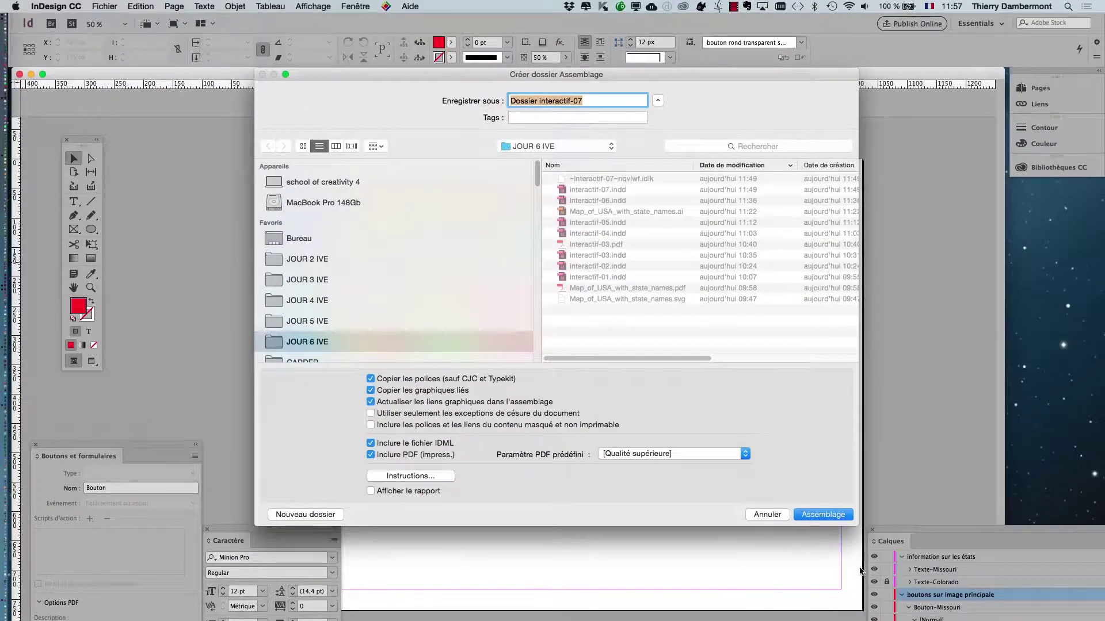
- Package the document into Dossier interactif-07 in JOUR 6 IVE, including fonts, linked graphics, the IDML file and a print PDF
left_click_drag(856, 529, 1018, 516)
left_click_drag(1027, 410, 1039, 409)
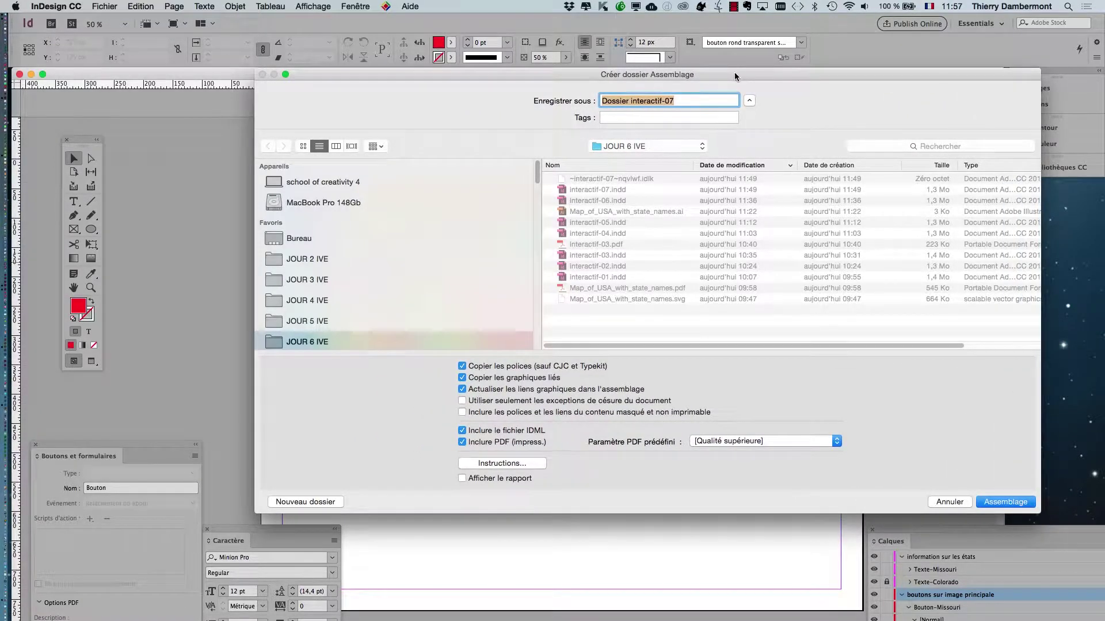
left_click_drag(734, 72, 648, 109)
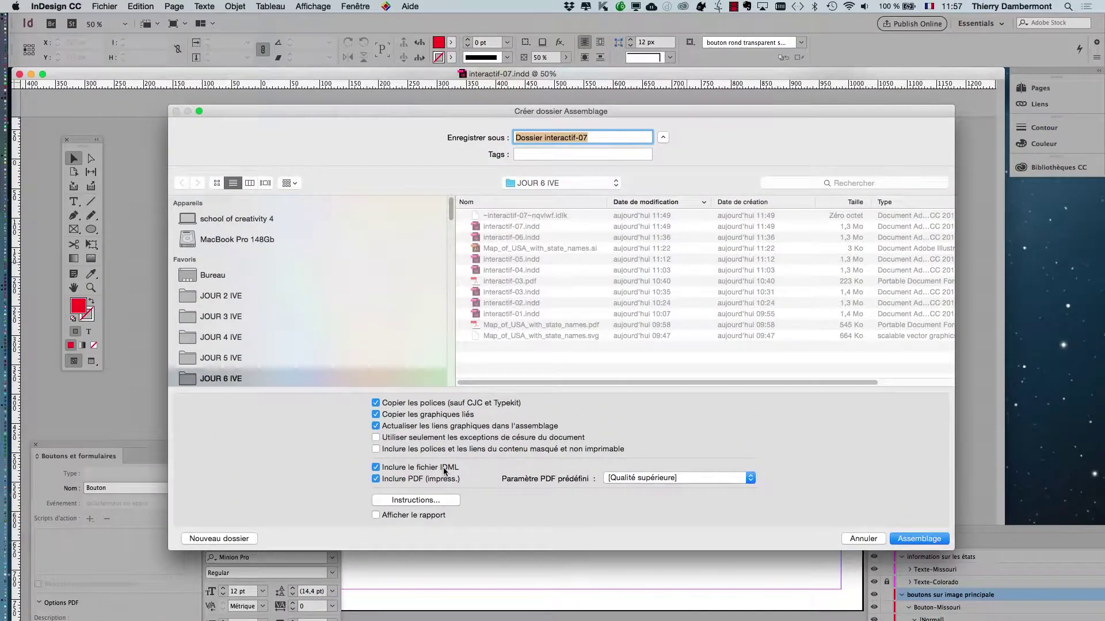
left_click(919, 538)
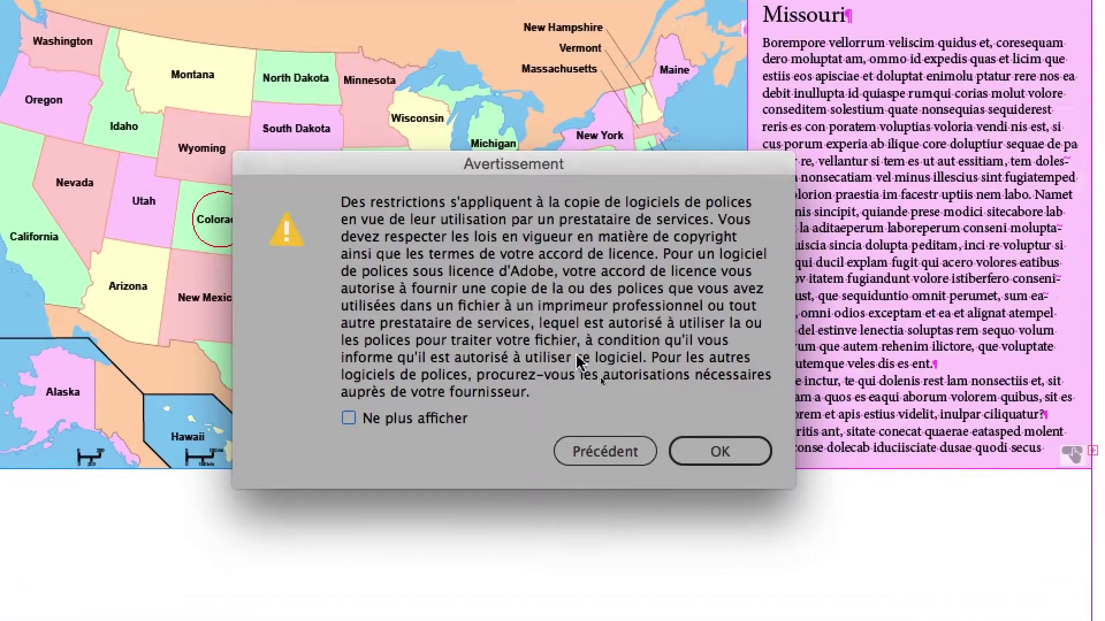
left_click(654, 411)
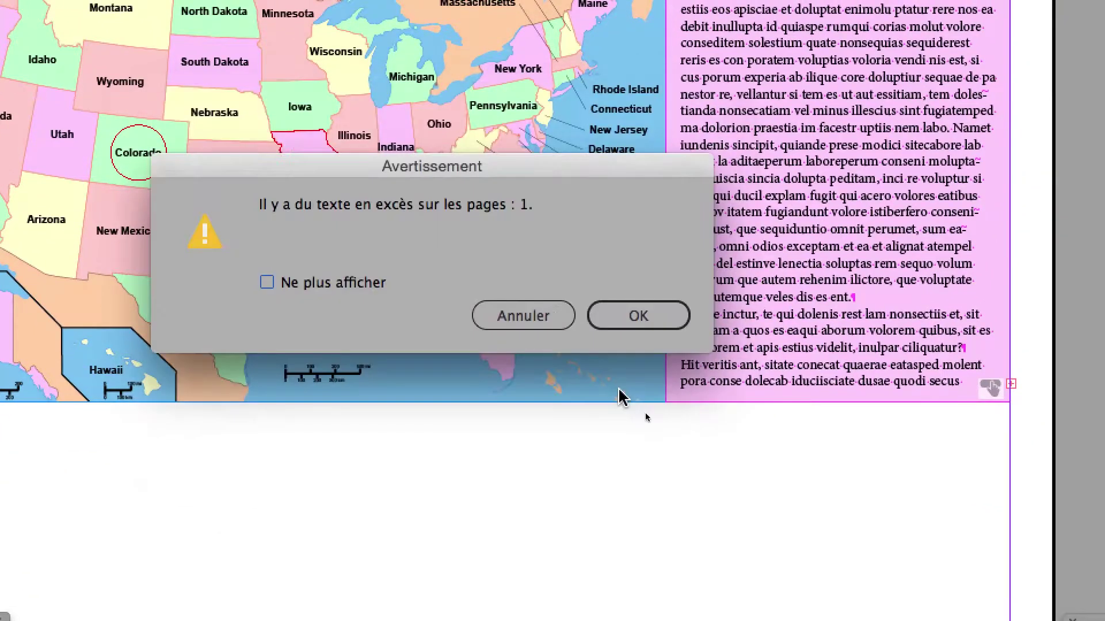
key("Return")
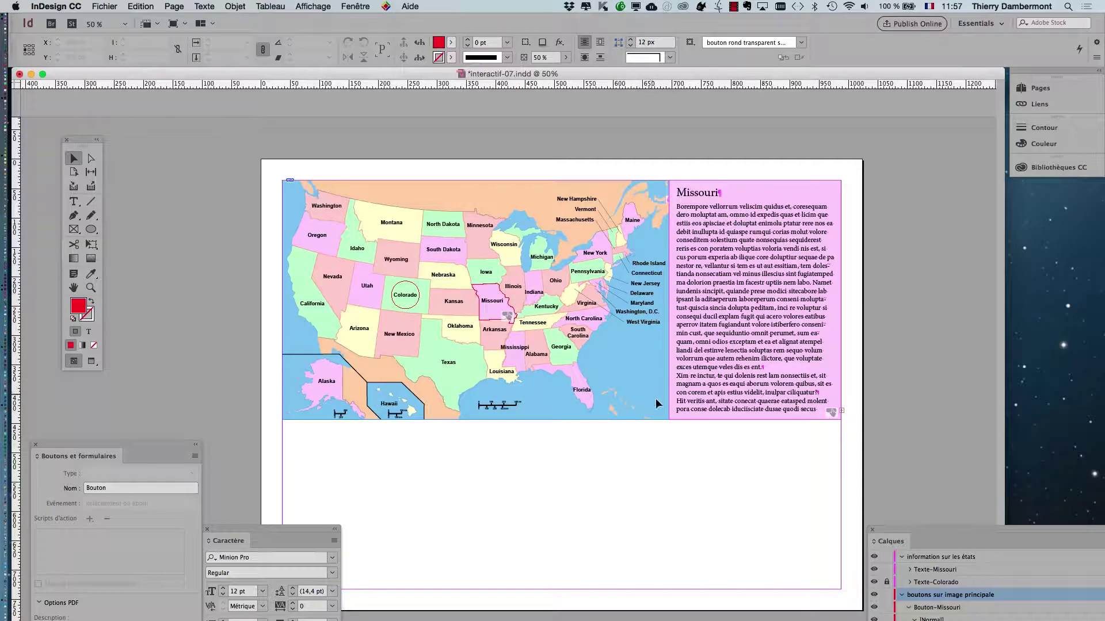
- Close the interactif-07 document and reset the Essentials workspace
left_click(31, 74)
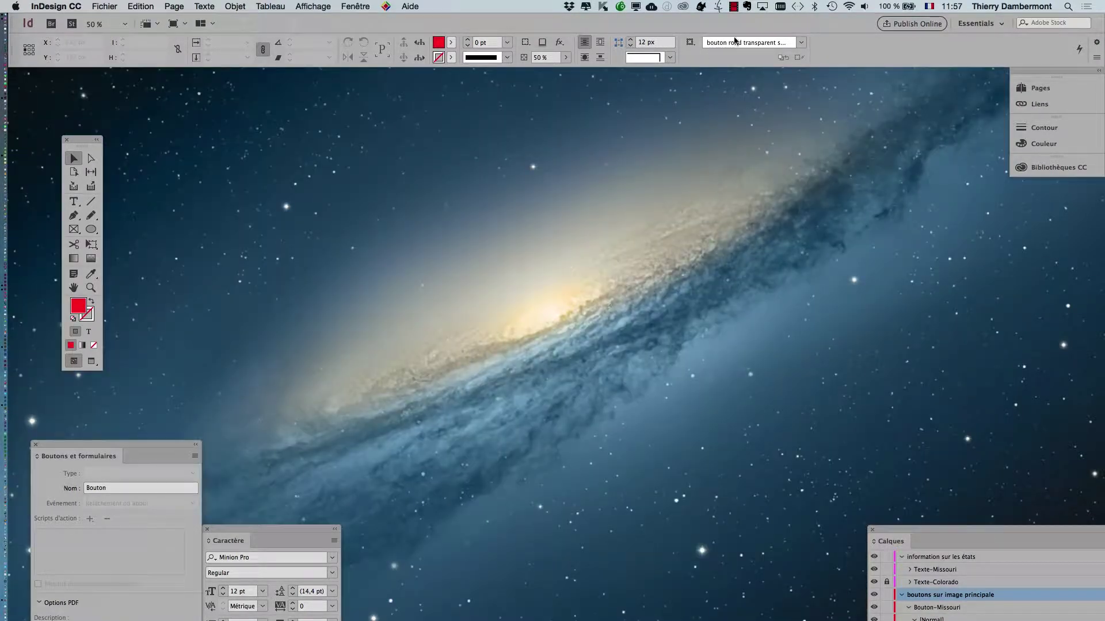
left_click(971, 22)
left_click(971, 140)
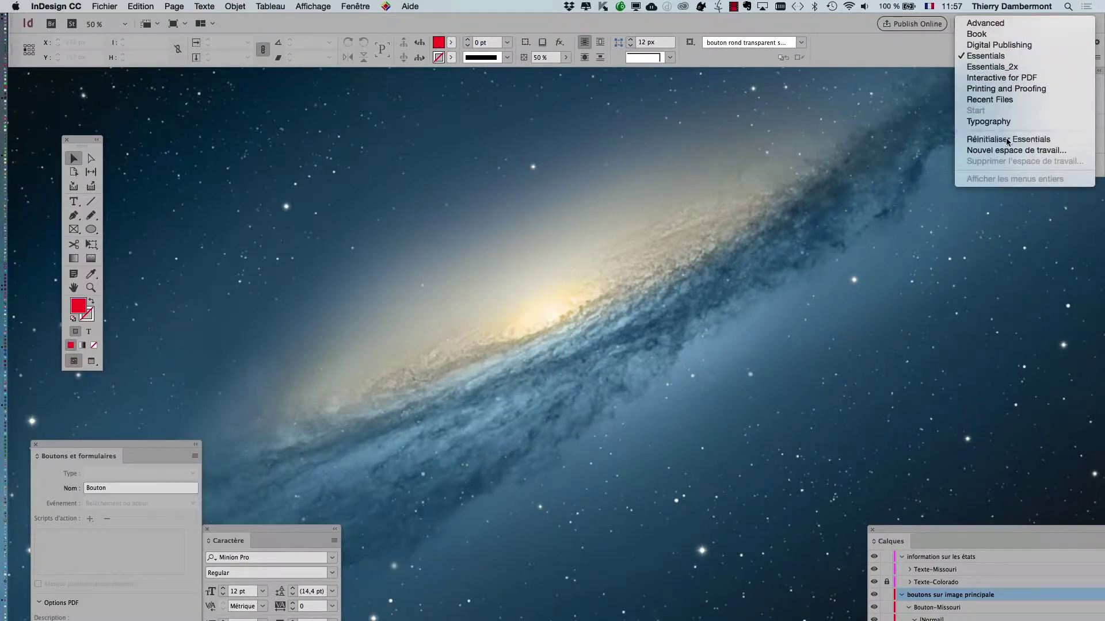
- Switch to the Finder by way of InDesign CC 2015 and open the packaged Dossier interactif-07 folder
key("super+Tab")
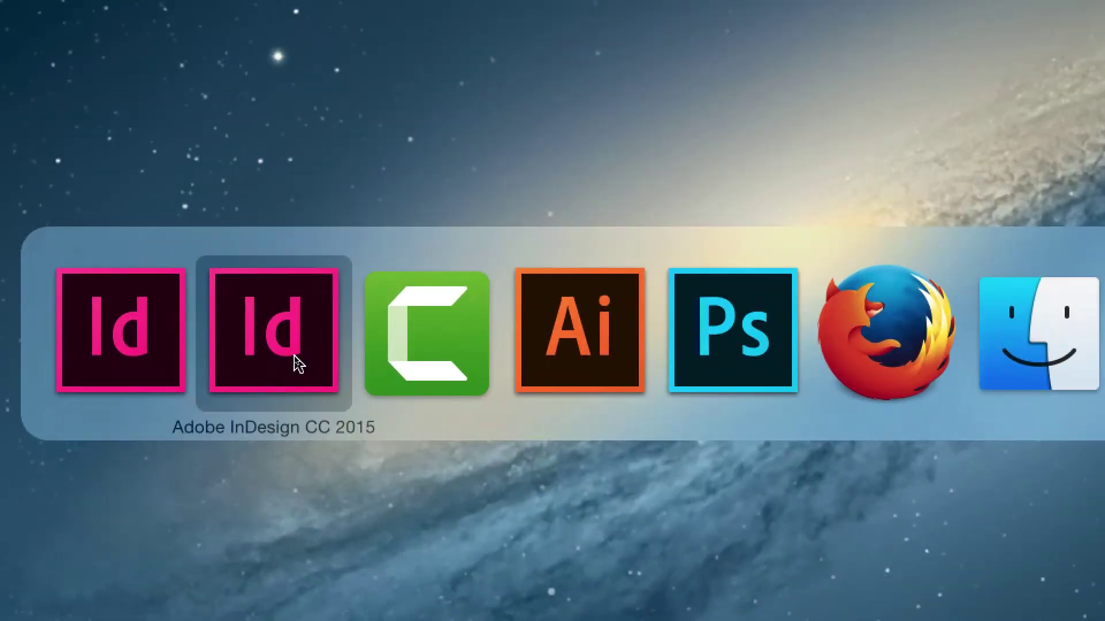
left_click(298, 364)
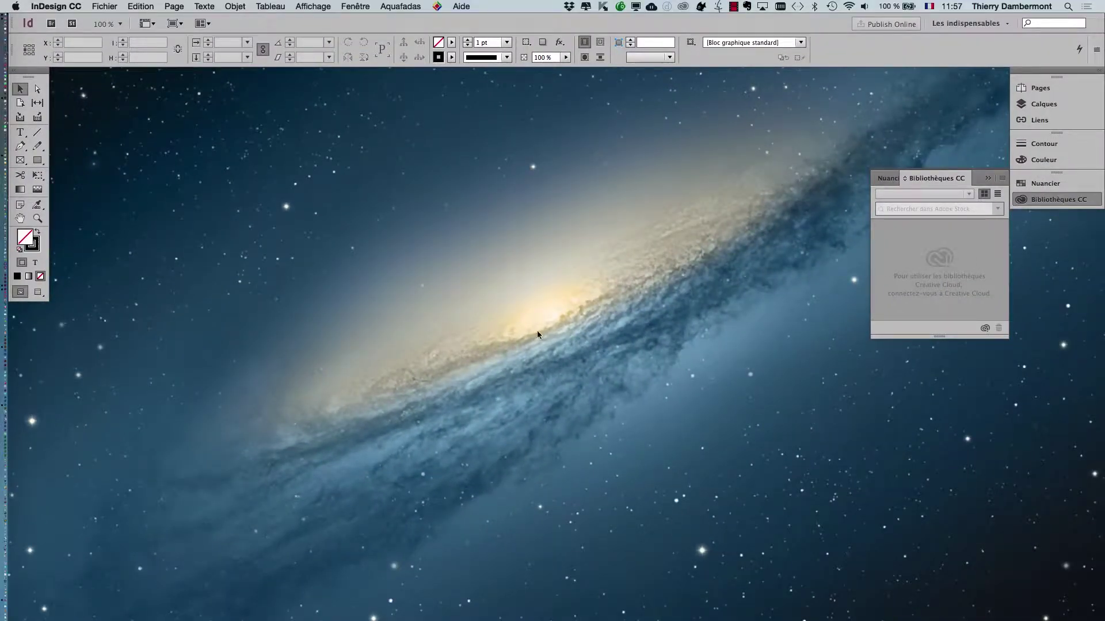
key("super+Tab")
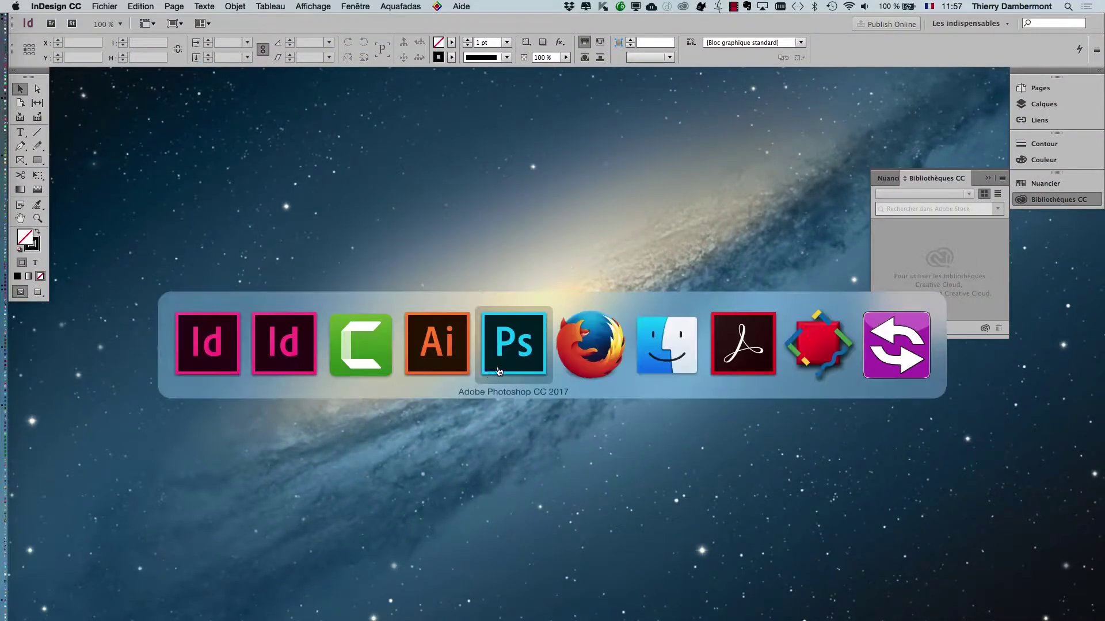
left_click(661, 346)
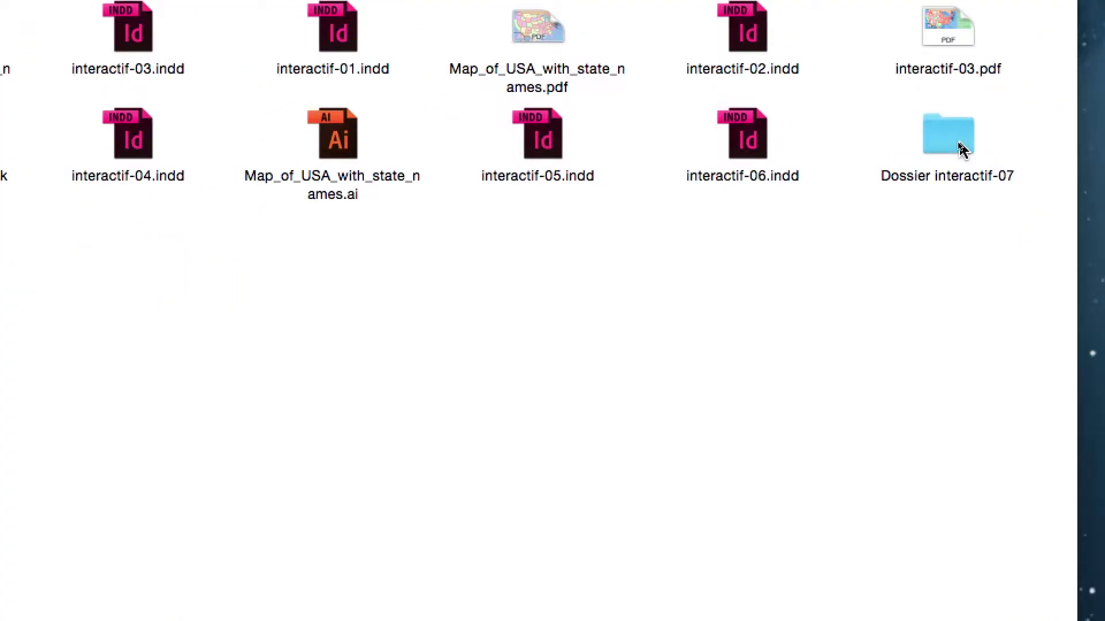
double_click(962, 148)
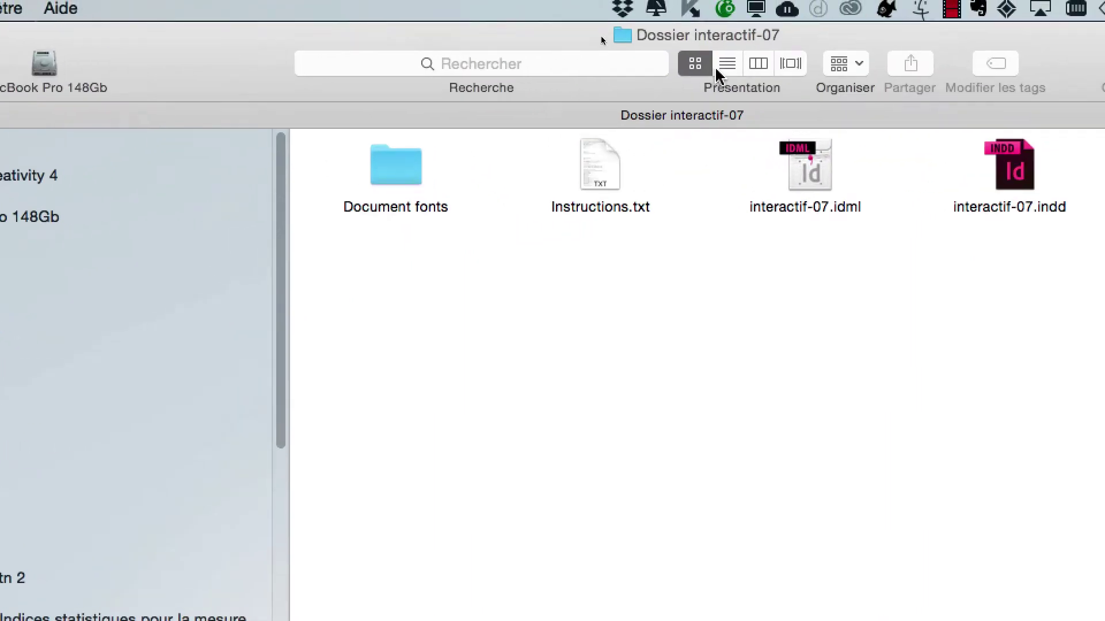
- Examine the packaged files in Dossier interactif-07 as a list, including the Document fonts folder and the IDML and INDD files
left_click(783, 59)
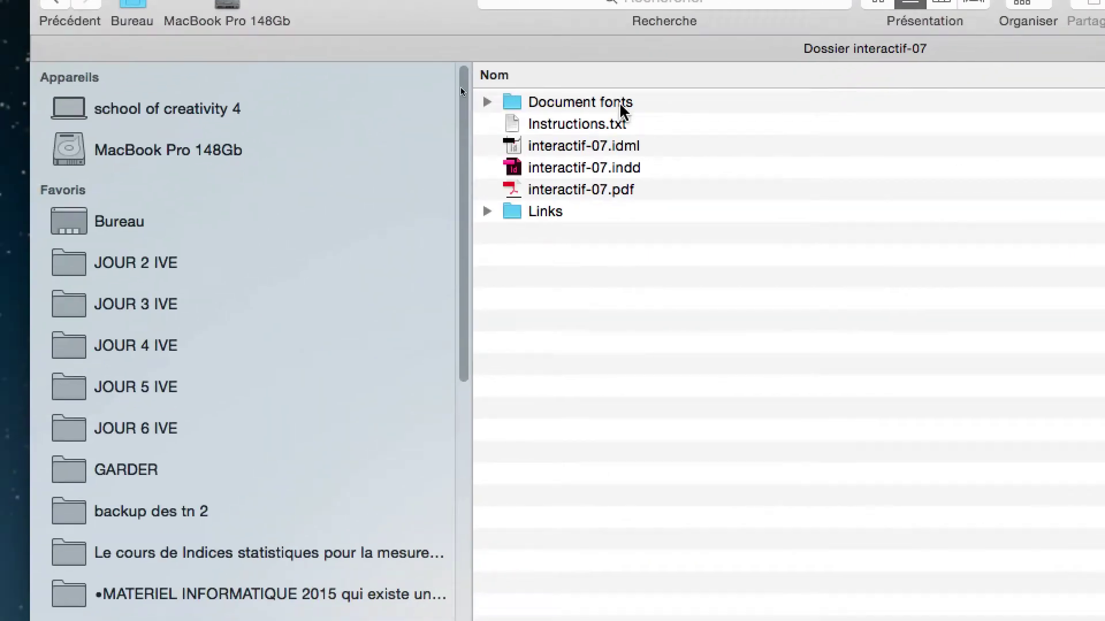
left_click(488, 106)
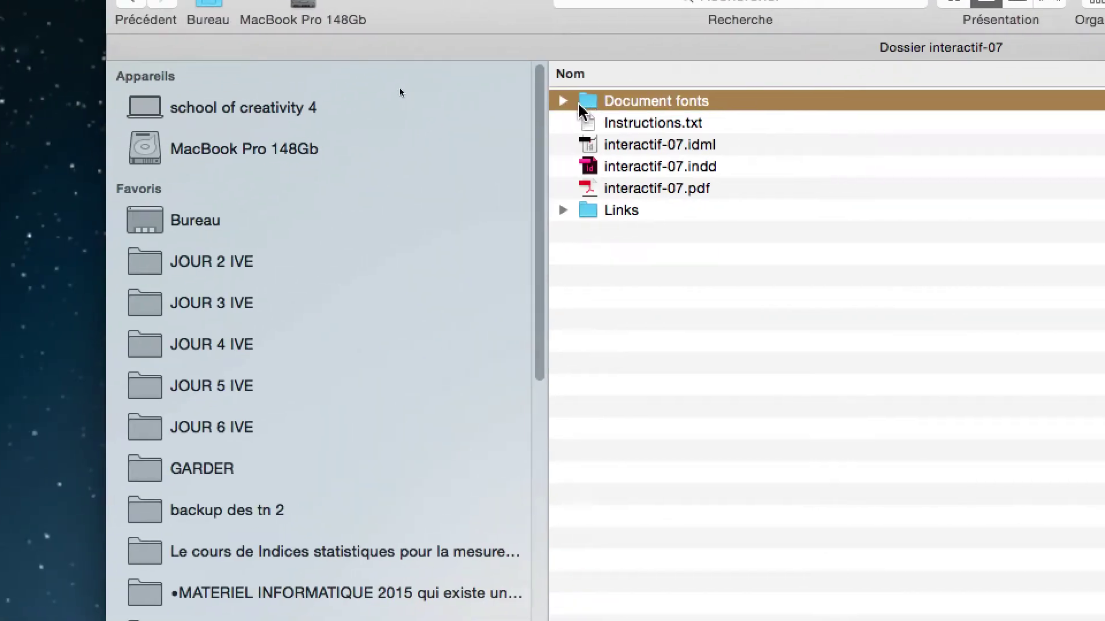
left_click(488, 106)
left_click(488, 106)
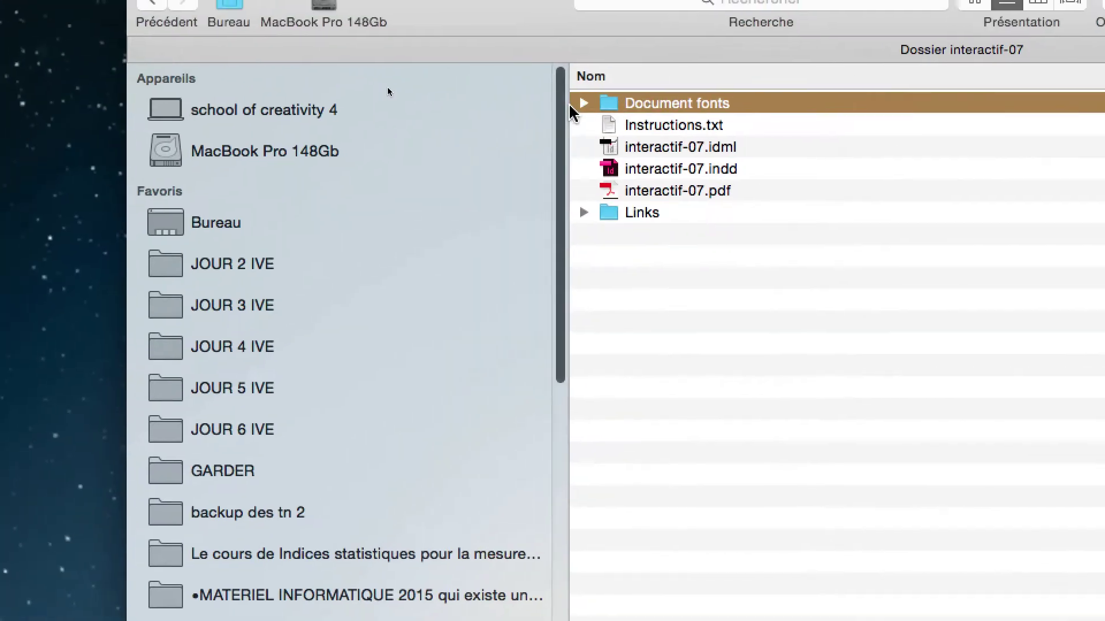
left_click(580, 104)
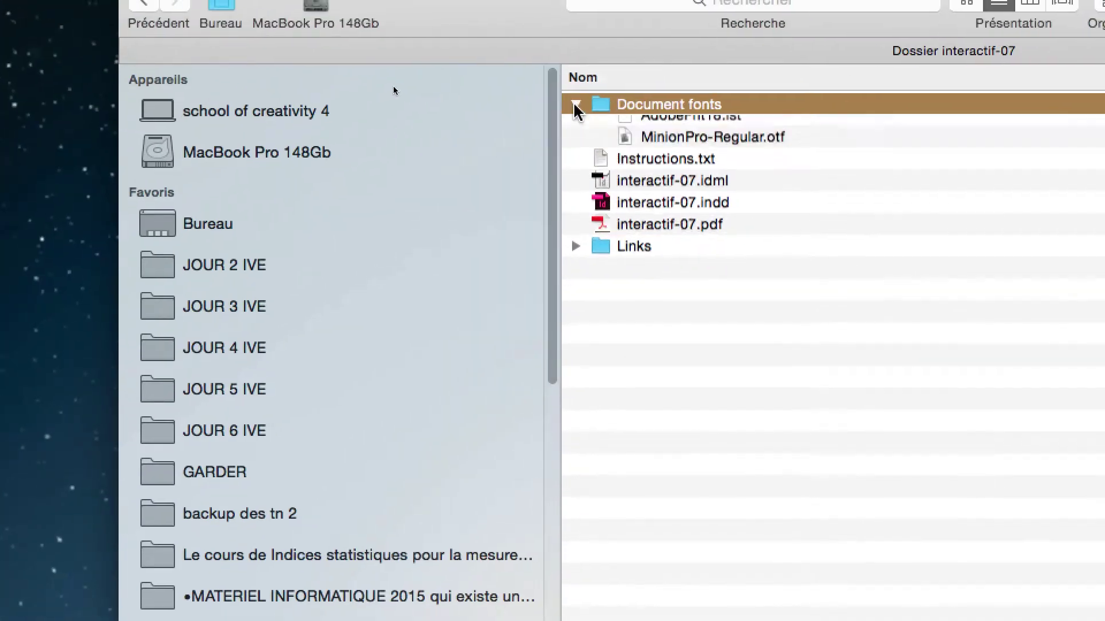
left_click(580, 104)
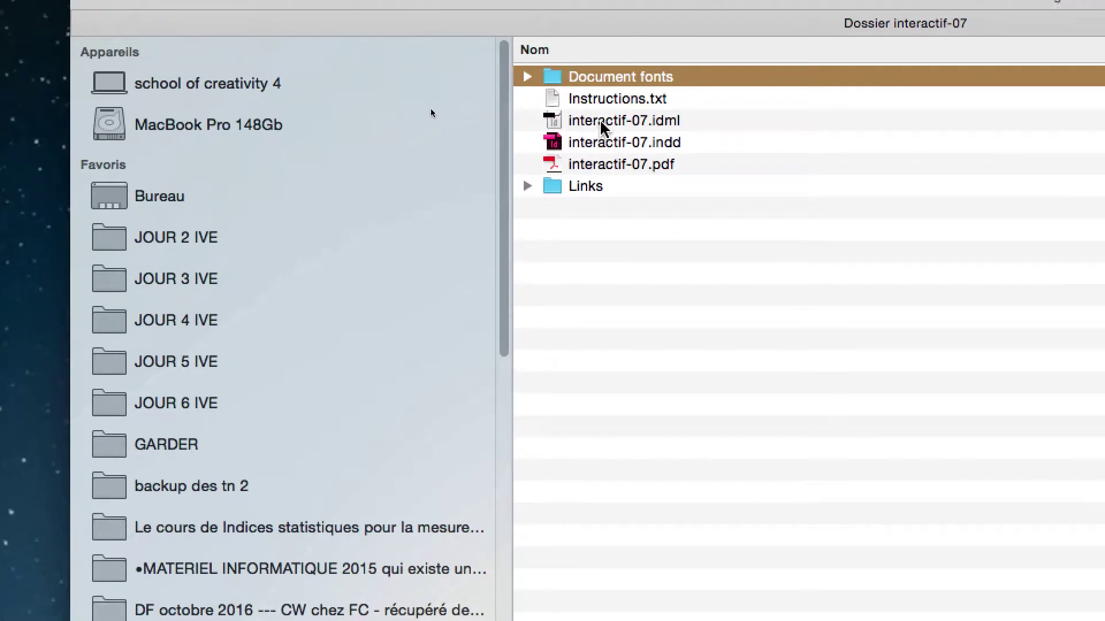
left_click(719, 130)
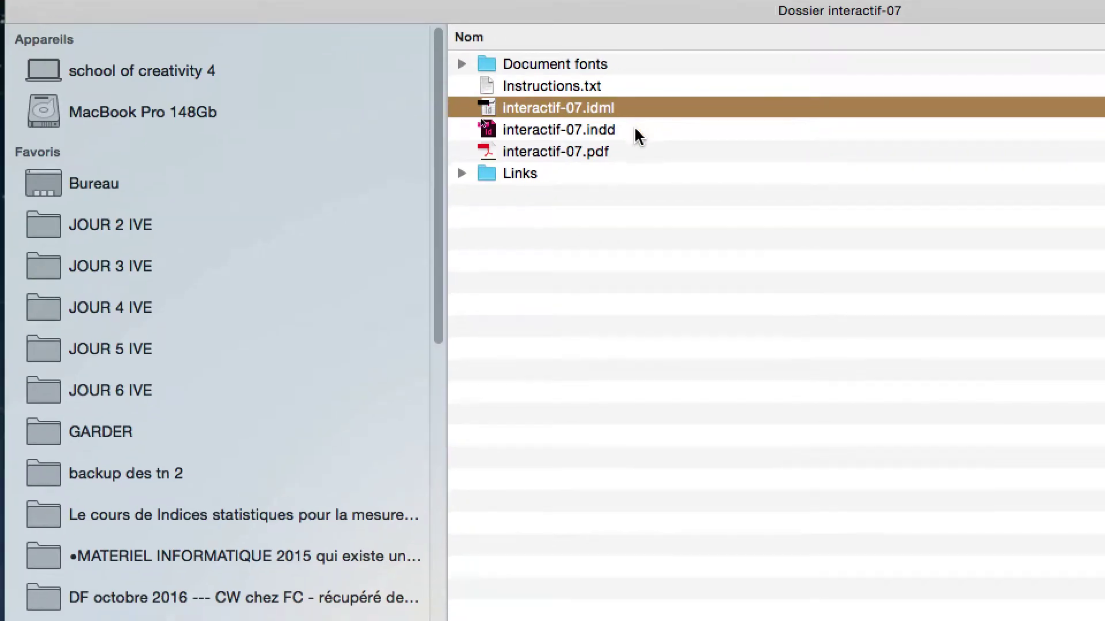
left_click(626, 141)
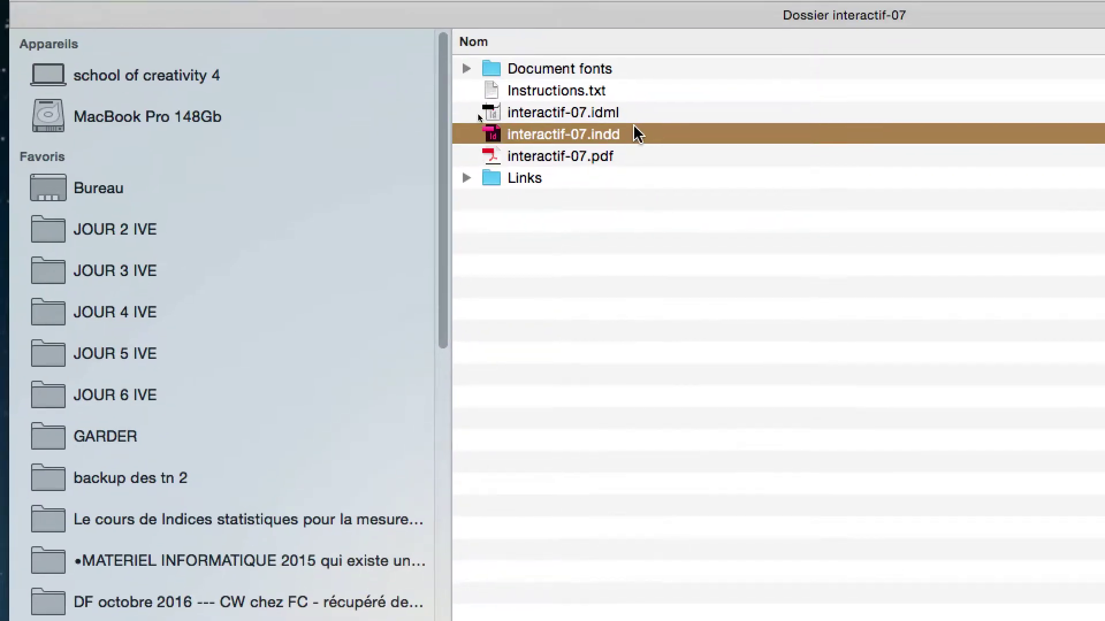
left_click(637, 114)
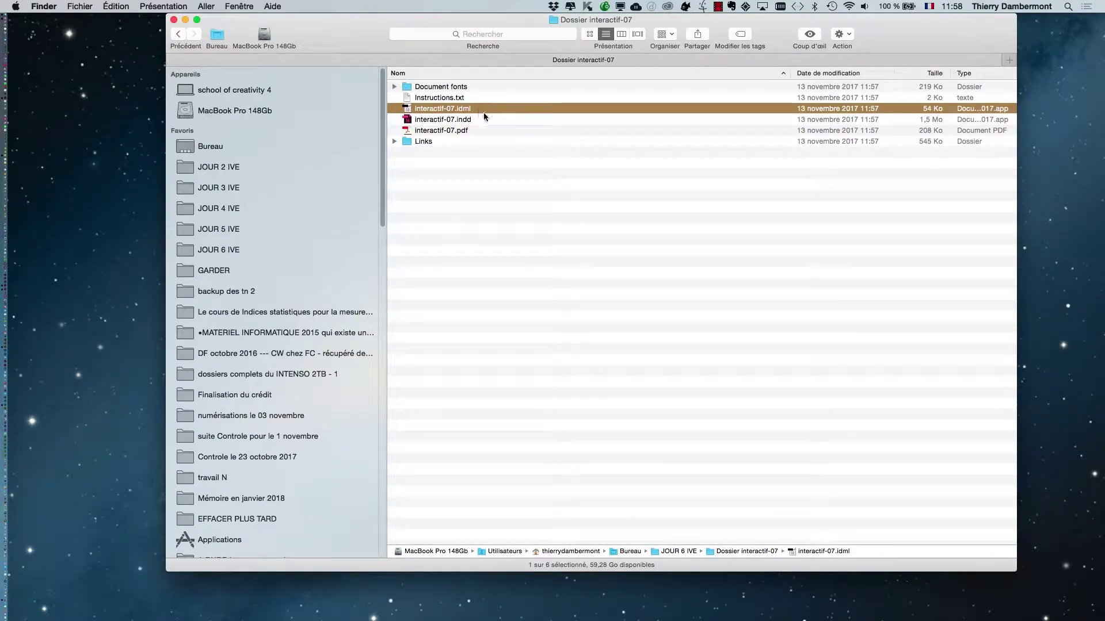
- Switch to InDesign CC 2015 and open interactif-07.idml from the Dossier interactif-07 folder as a normal document
key("super+Tab")
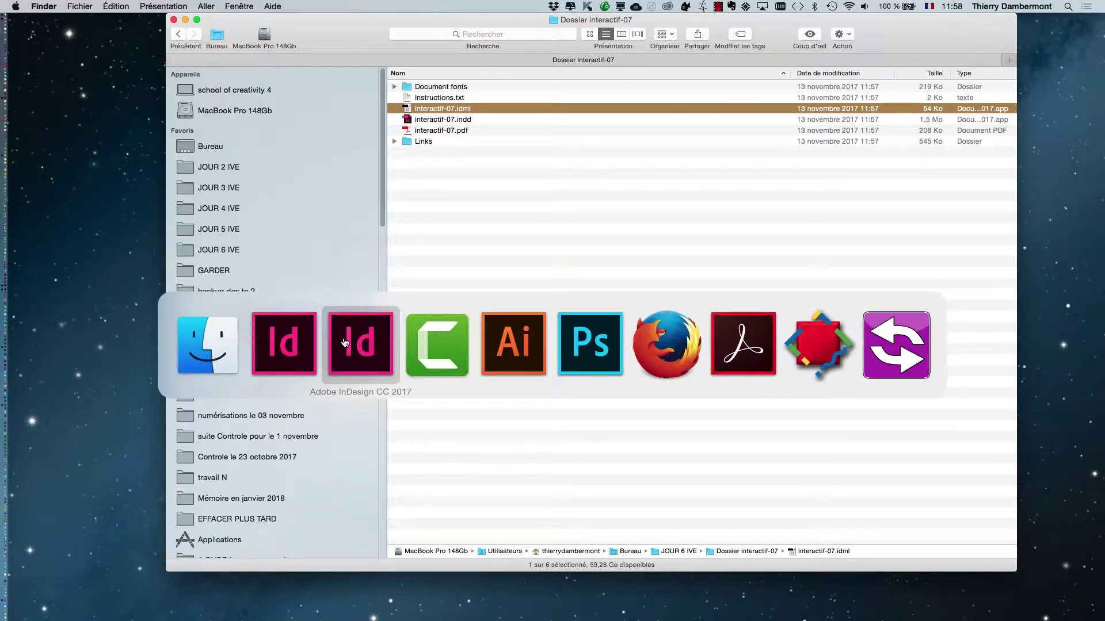
left_click(295, 343)
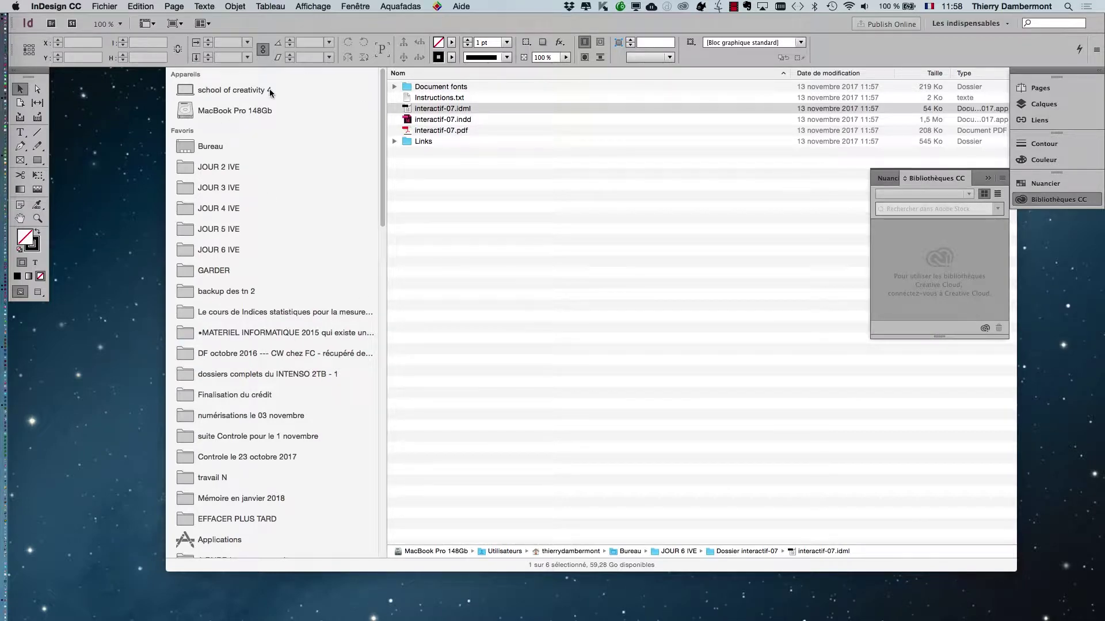
left_click(85, 4)
left_click(101, 64)
left_click(104, 6)
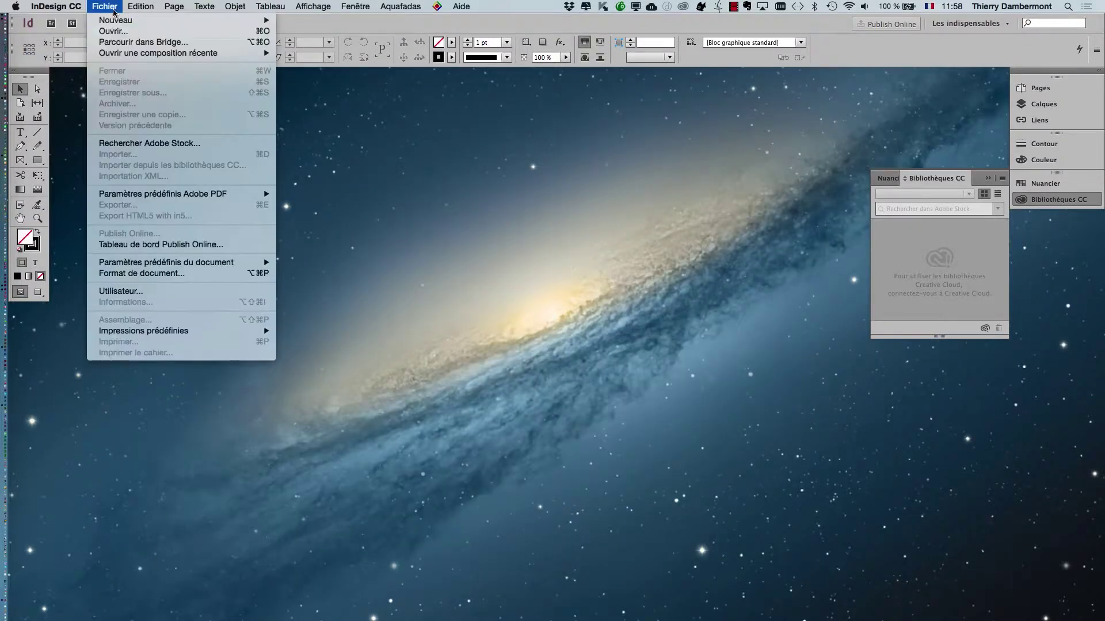
left_click(118, 32)
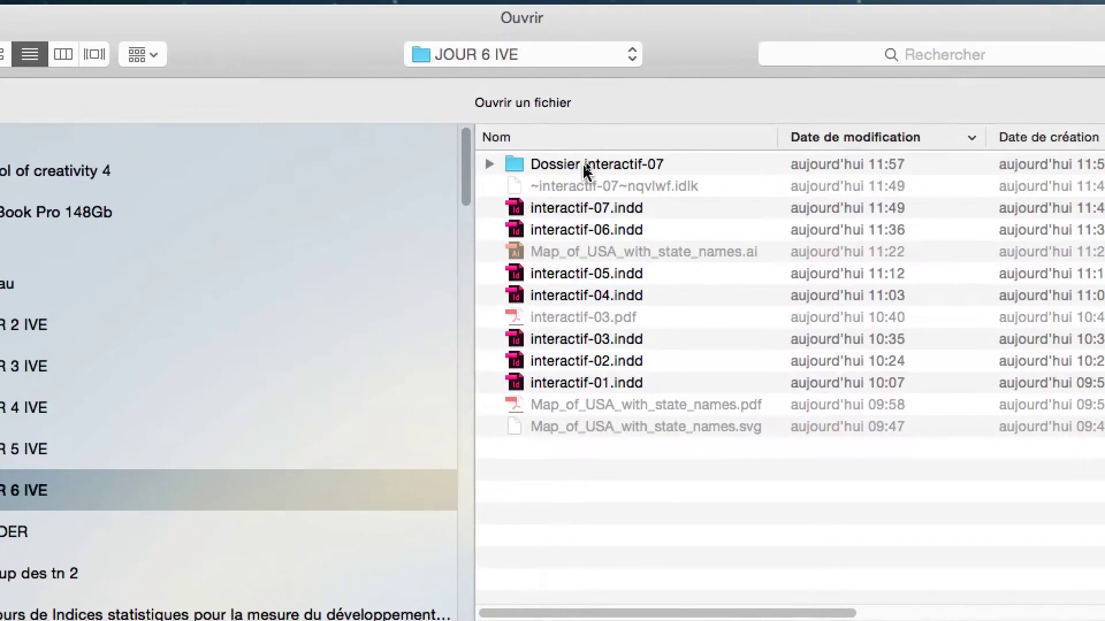
double_click(593, 162)
left_click(667, 230)
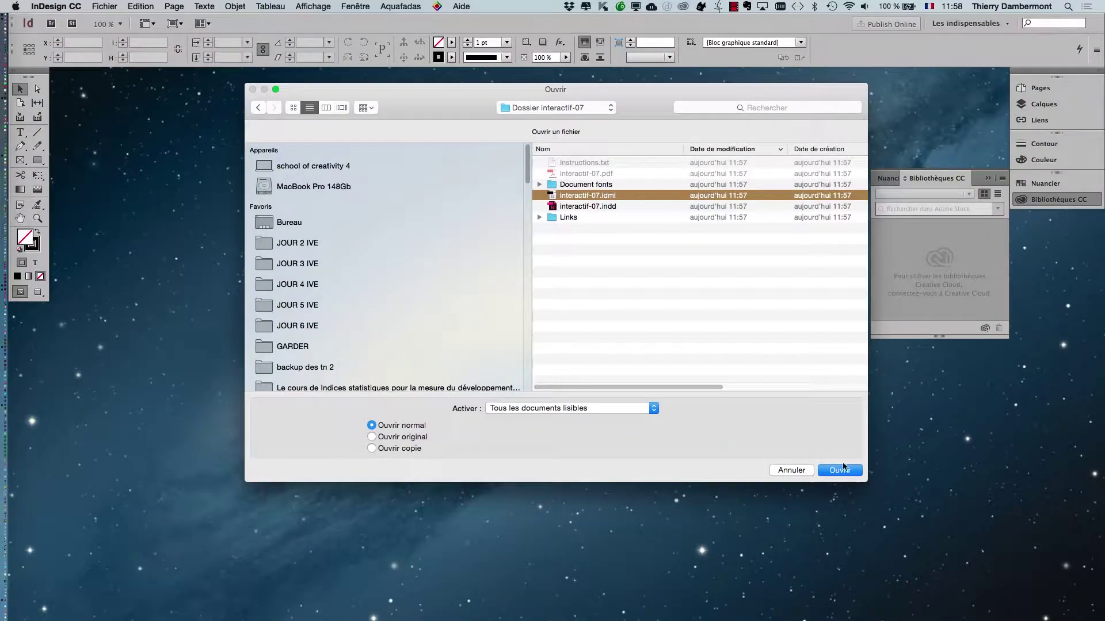
left_click(841, 470)
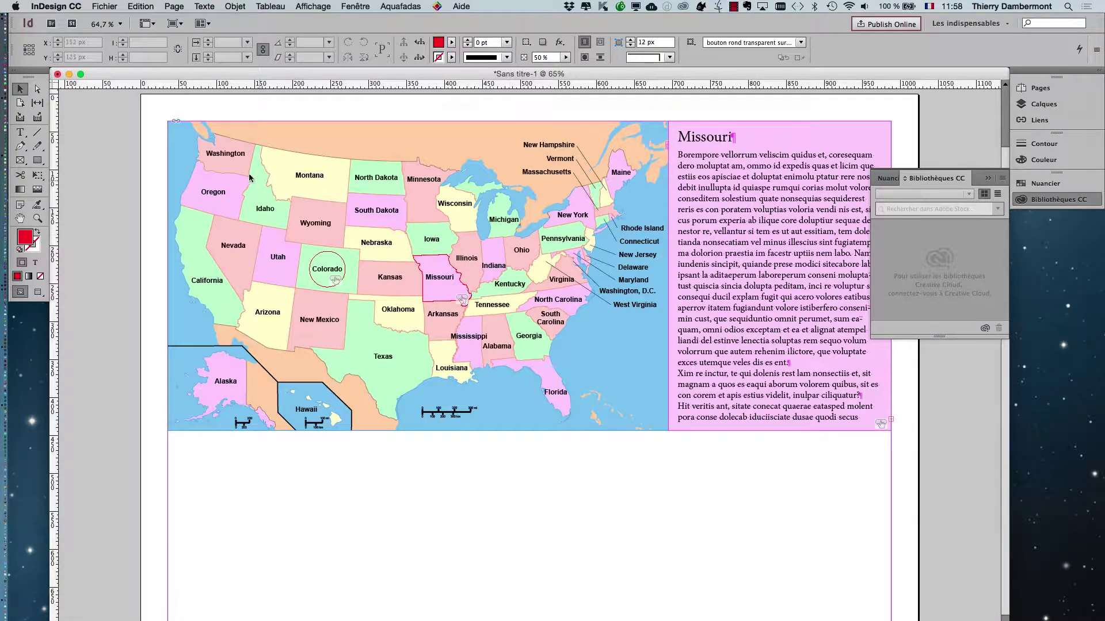
- Show the map page in the EPUB Interactivity Preview and enlarge the preview to cover most of the document
left_click(113, 6)
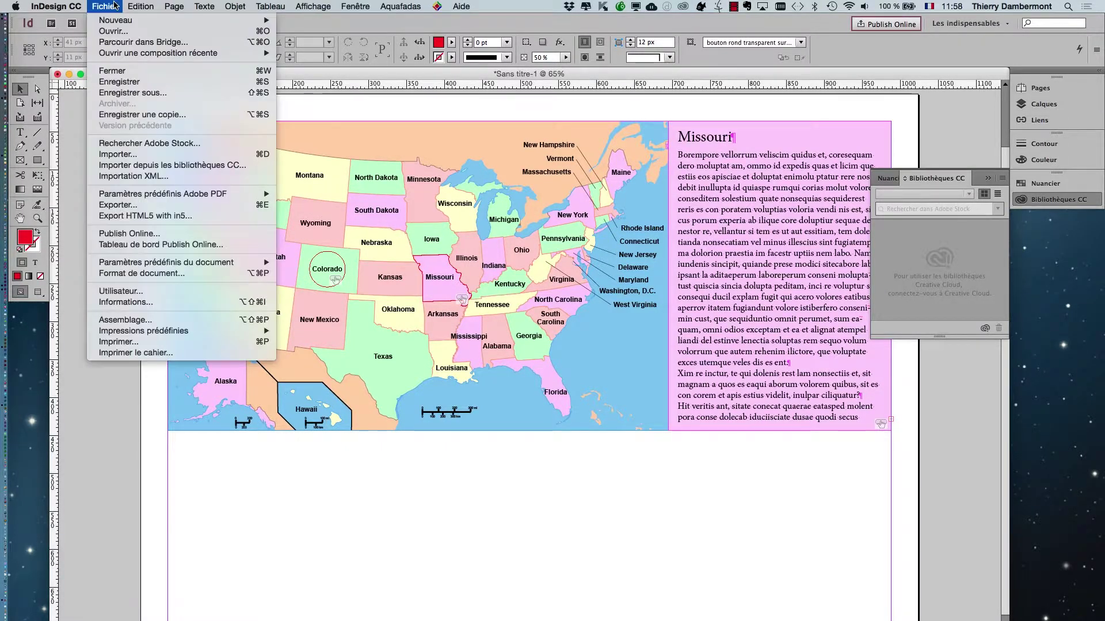
left_click(355, 5)
mouse_move(403, 213)
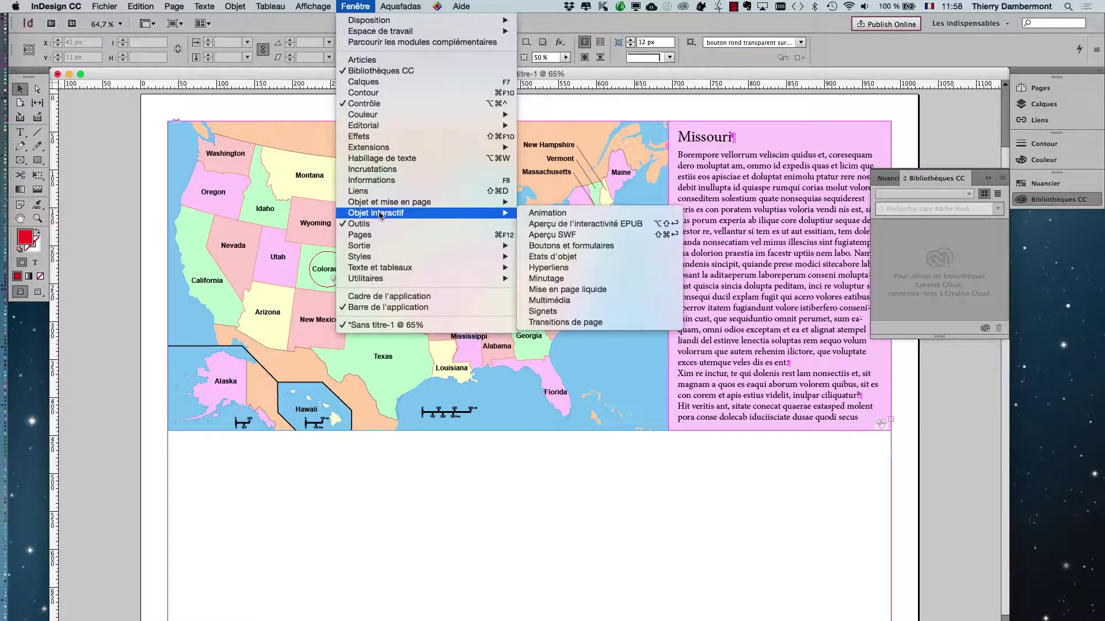
left_click(566, 226)
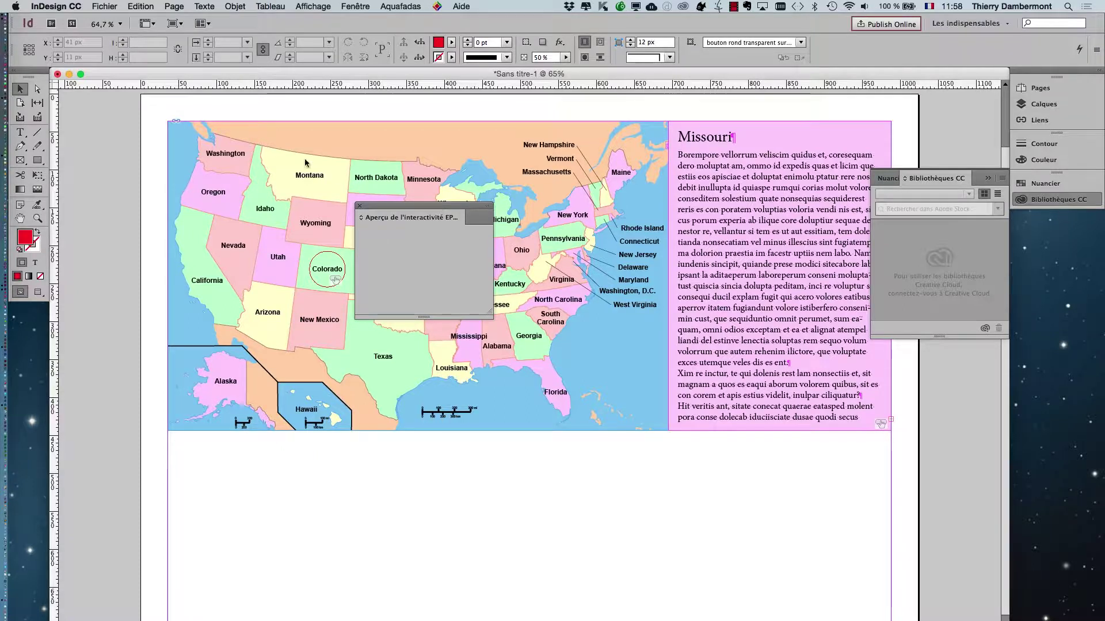
left_click_drag(436, 208, 168, 102)
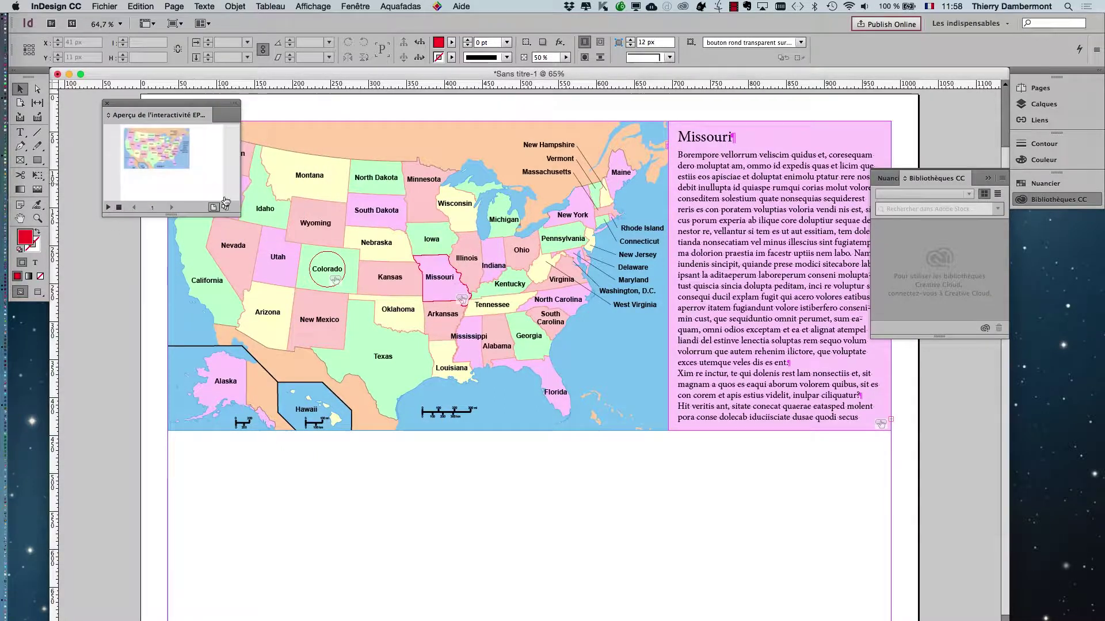
left_click_drag(240, 218, 745, 534)
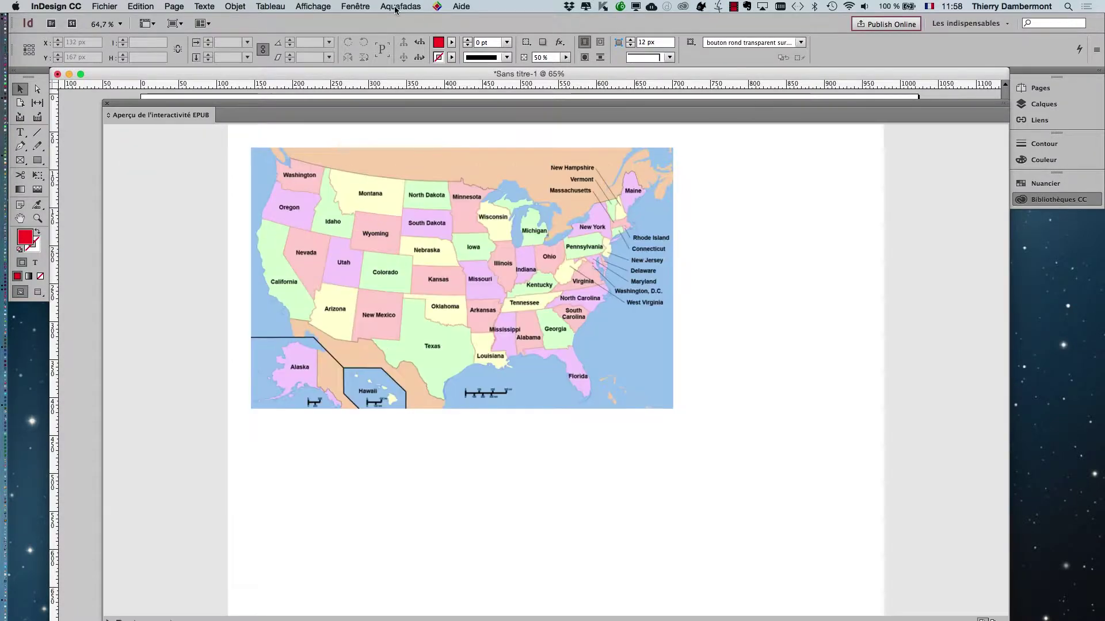
- Test the Colorado and Missouri buttons in the EPUB Interactivity Preview and close the preview
left_click(395, 8)
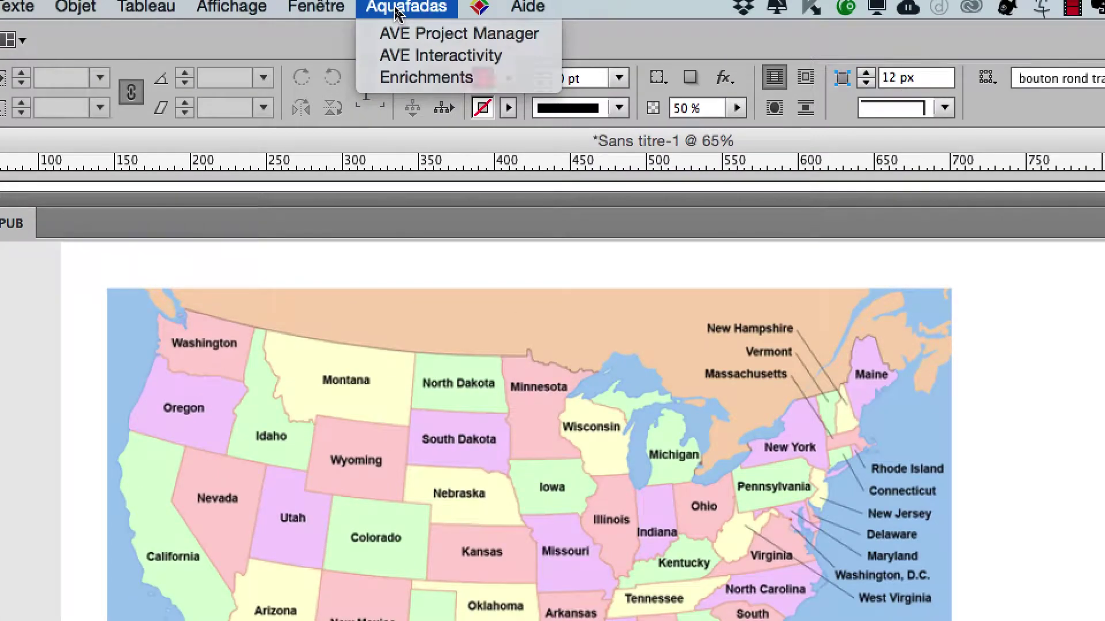
left_click(396, 8)
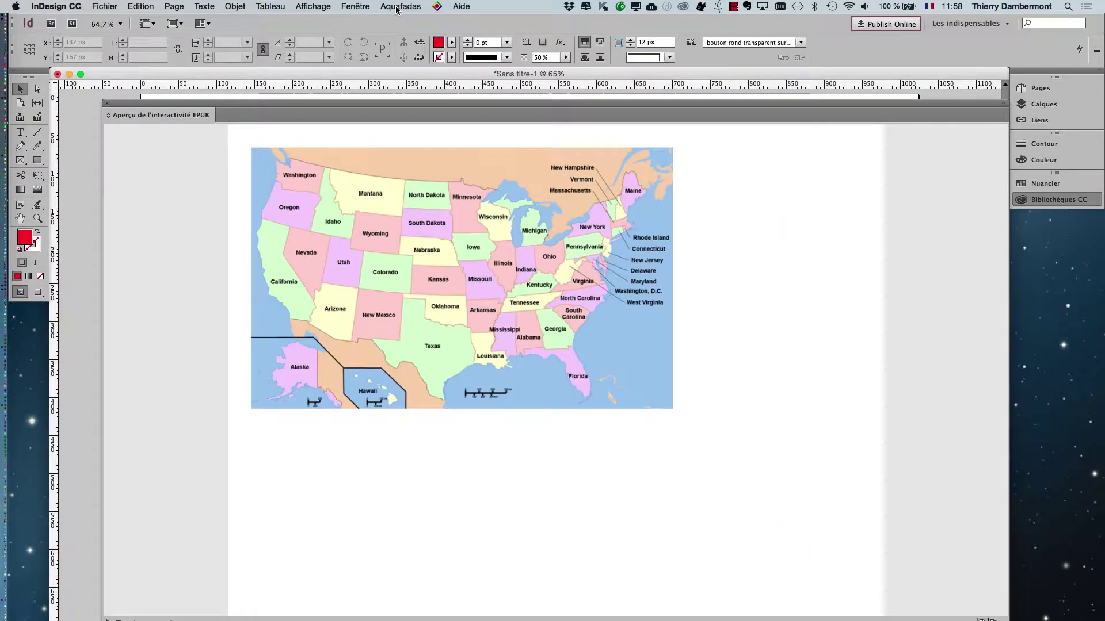
left_click_drag(236, 120, 227, 121)
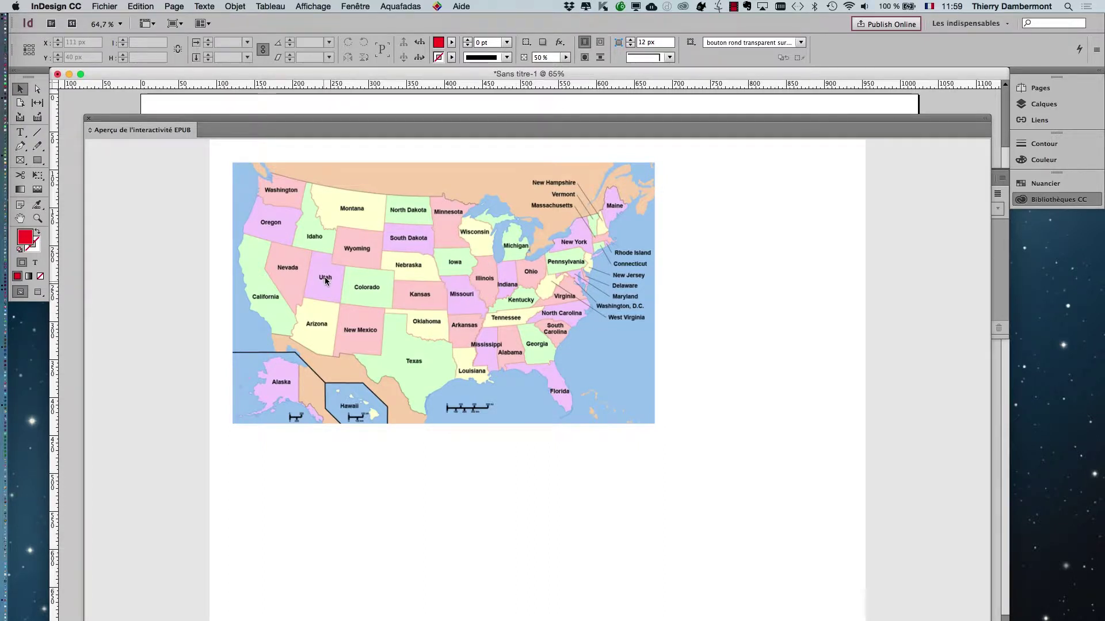
left_click(362, 285)
left_click(468, 298)
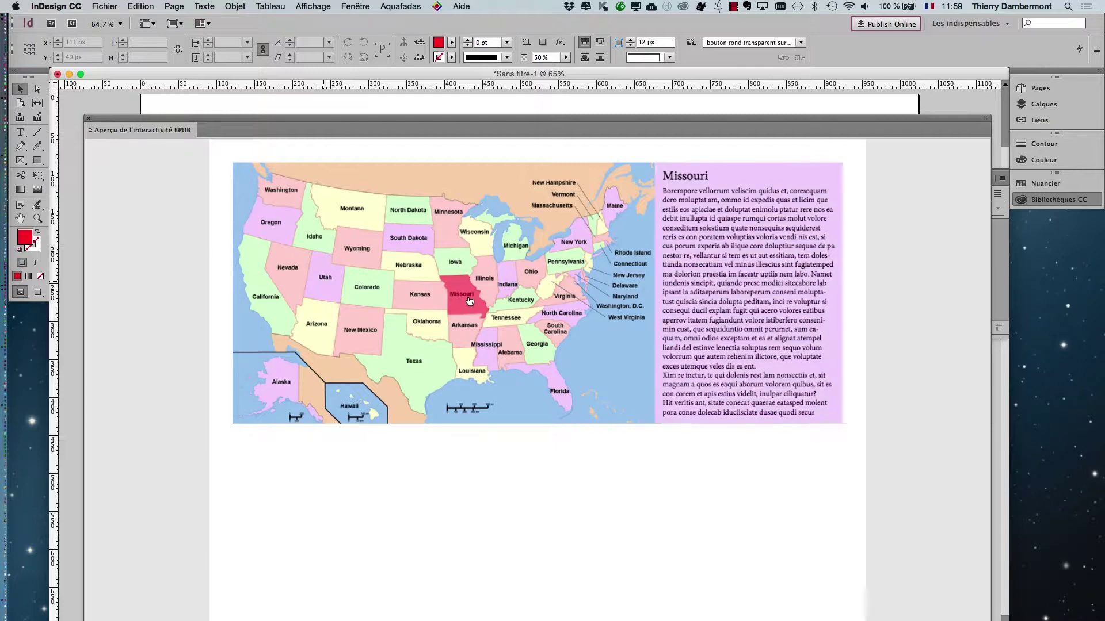
left_click(367, 290)
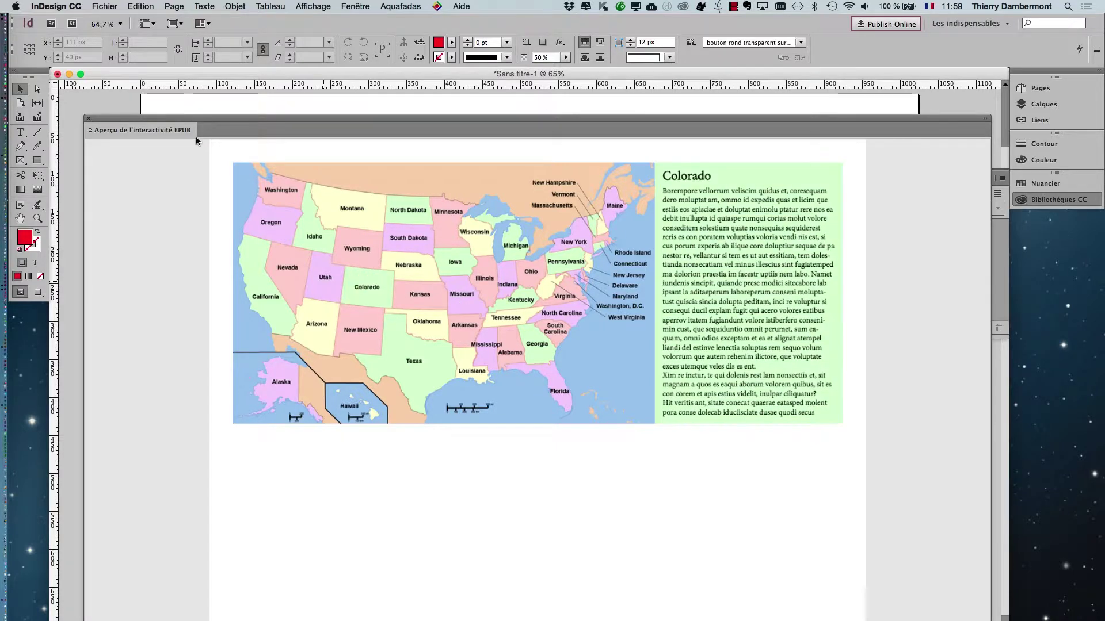
left_click(90, 118)
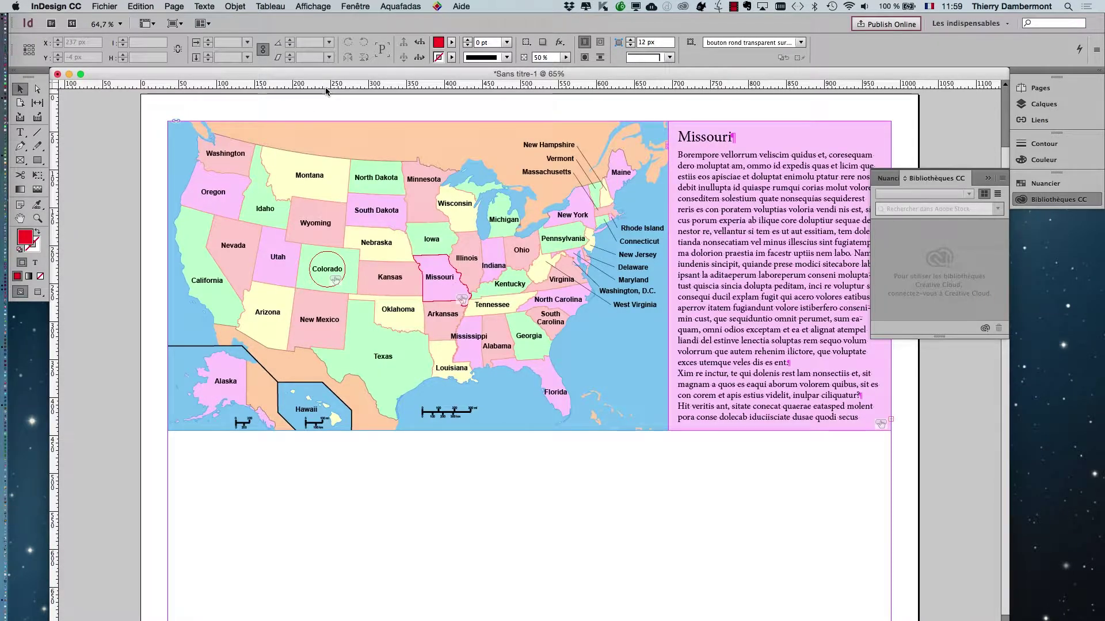
left_click(400, 7)
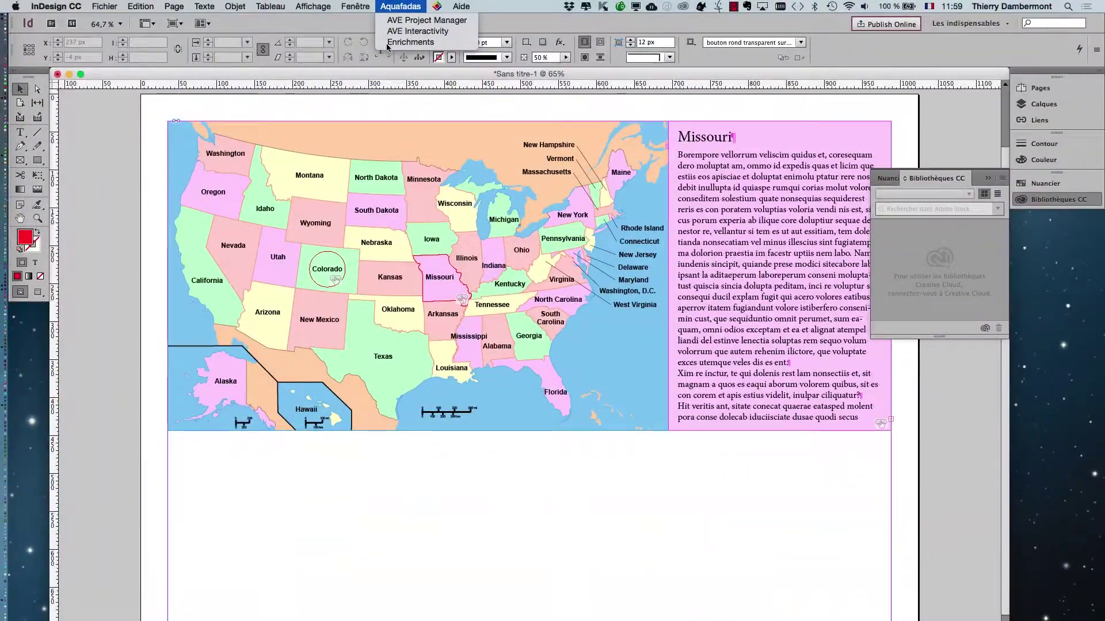
left_click(332, 80)
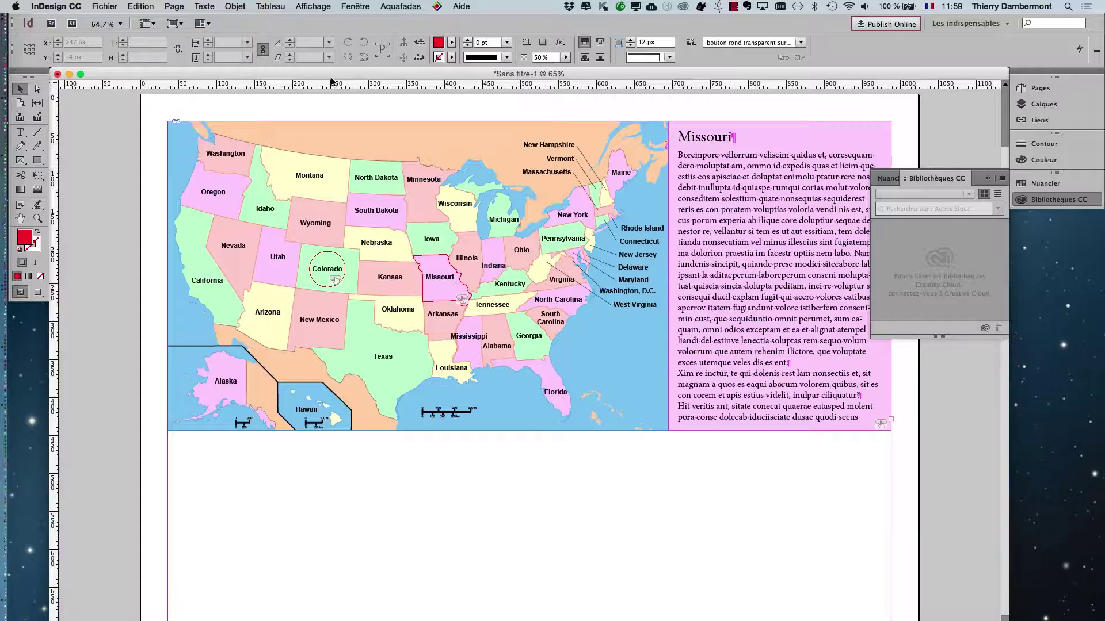
left_click(405, 7)
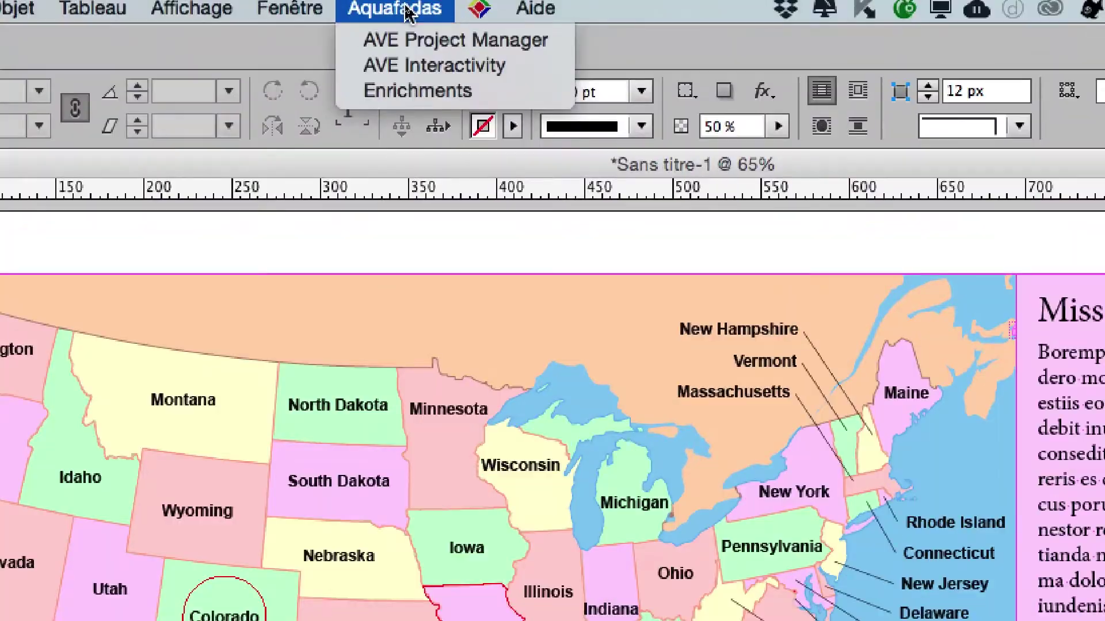
left_click(416, 6)
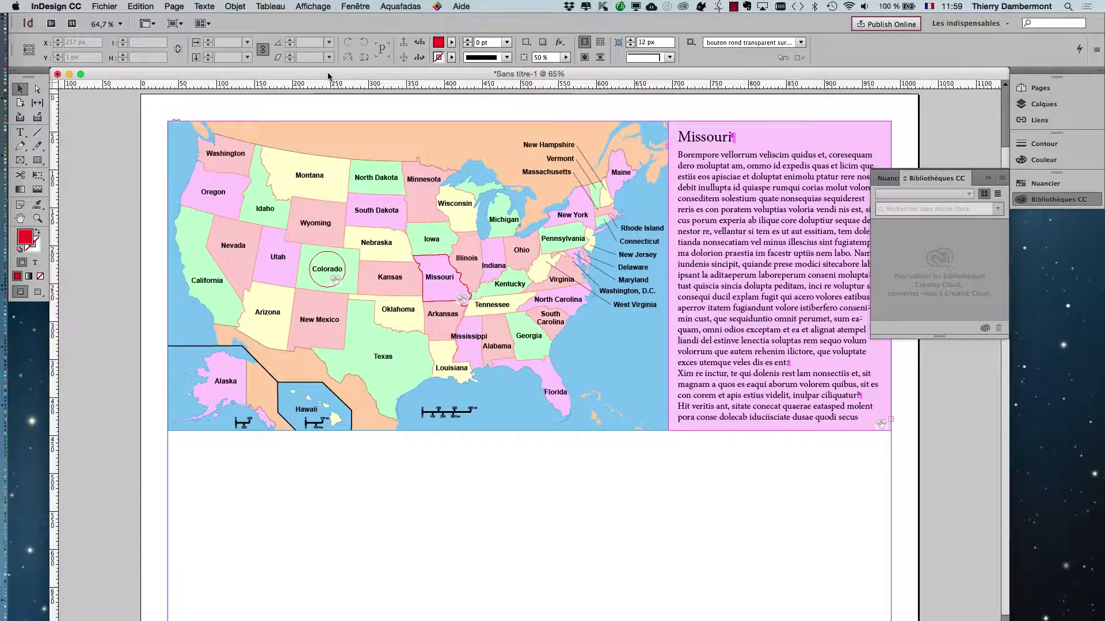
left_click(393, 6)
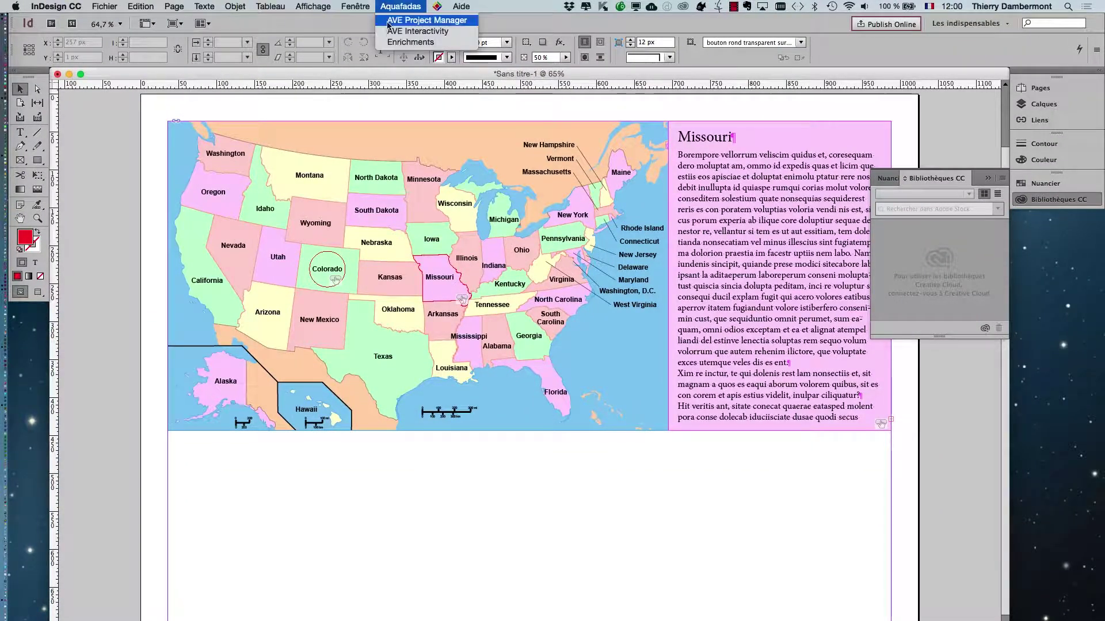
left_click(393, 6)
left_click(396, 7)
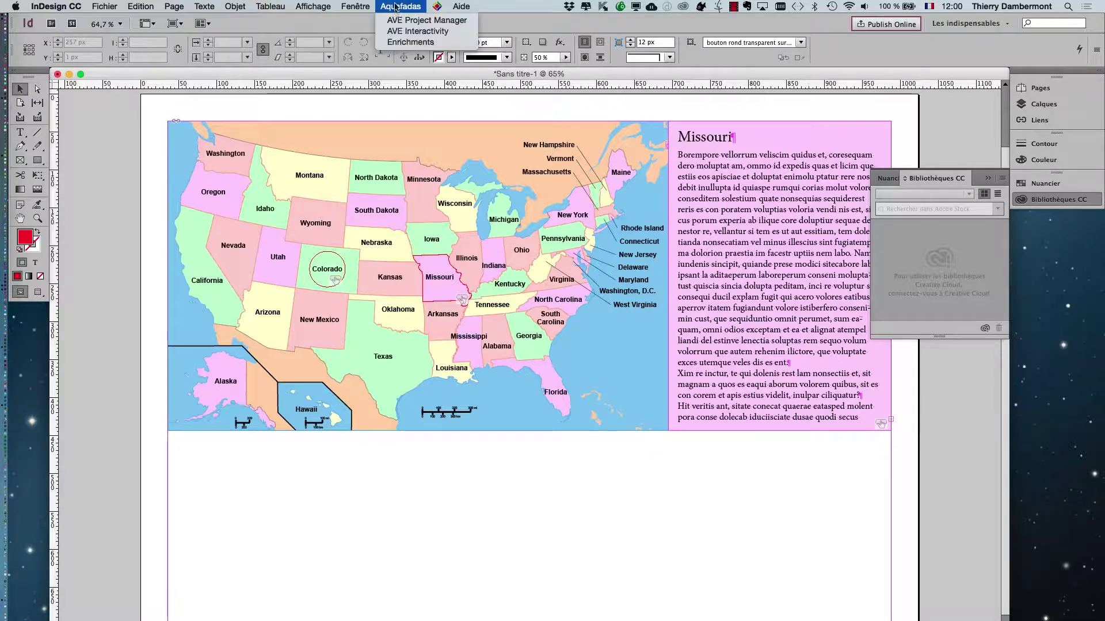
left_click(396, 7)
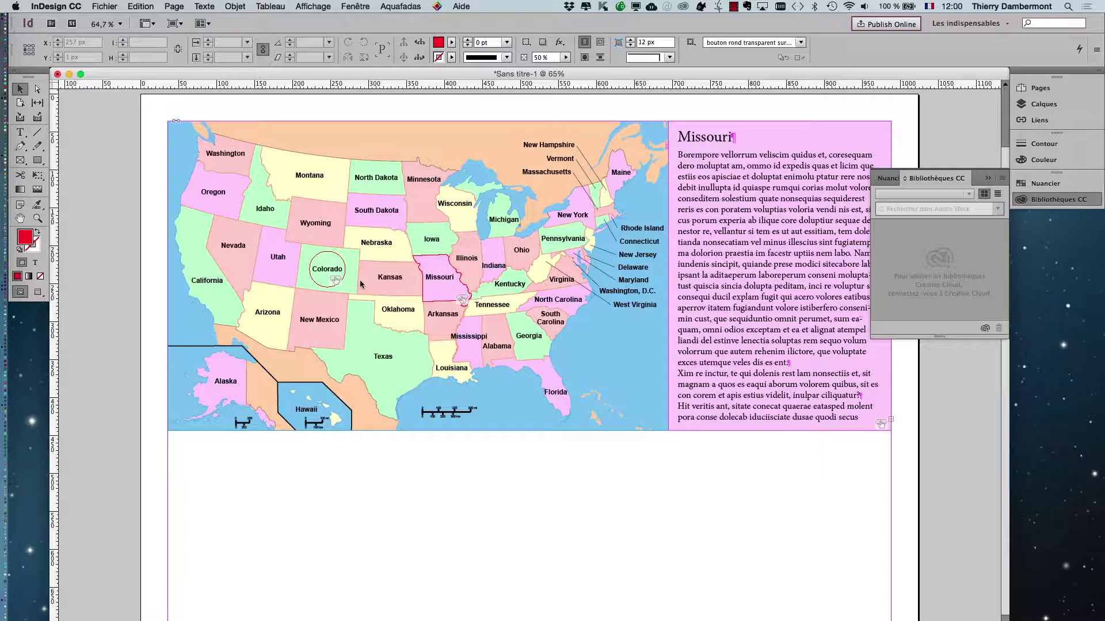
left_click(987, 179)
left_click(104, 6)
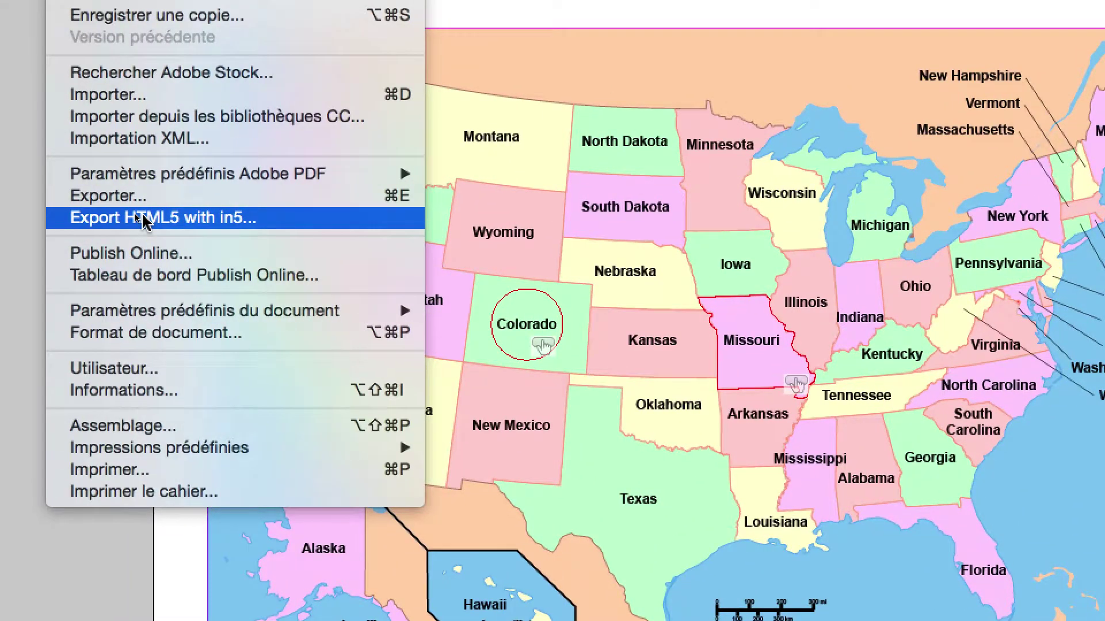
left_click(163, 219)
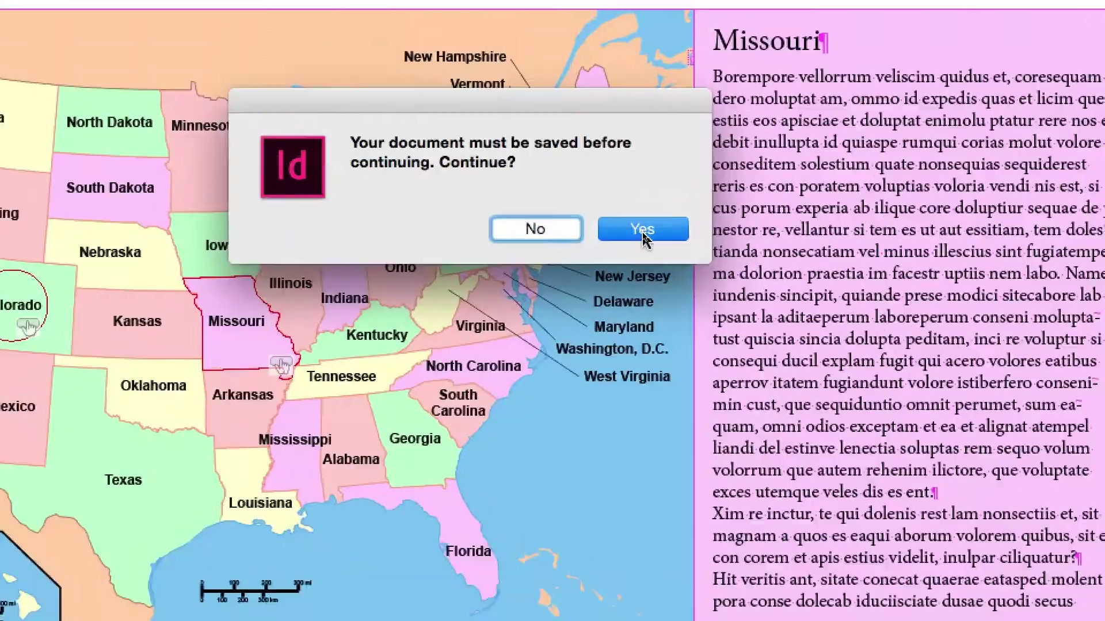
left_click(643, 232)
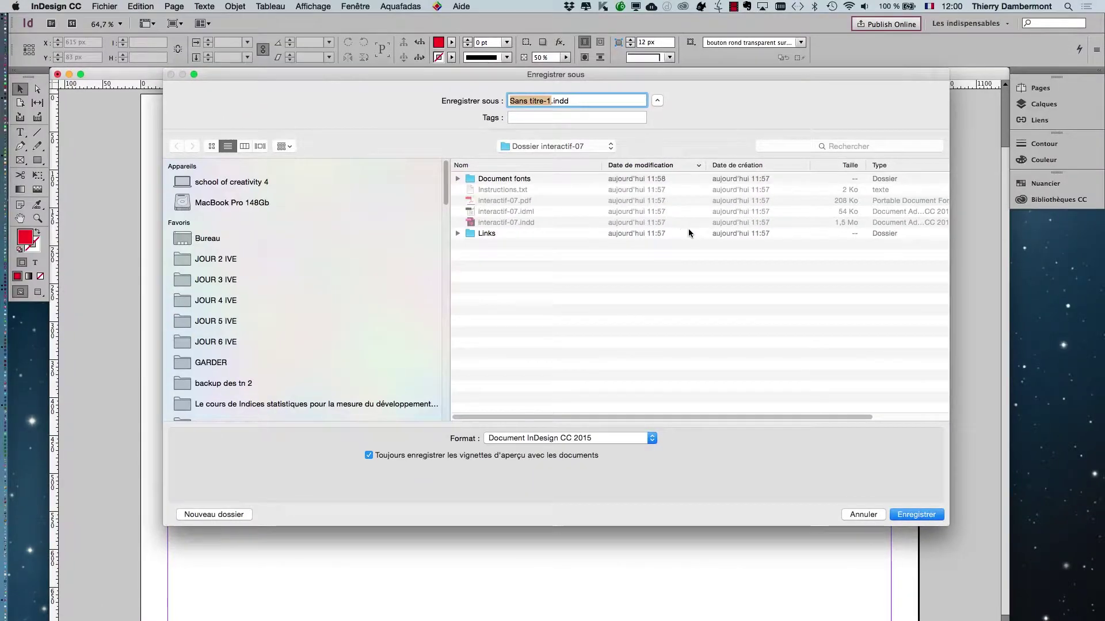
left_click_drag(951, 528, 943, 519)
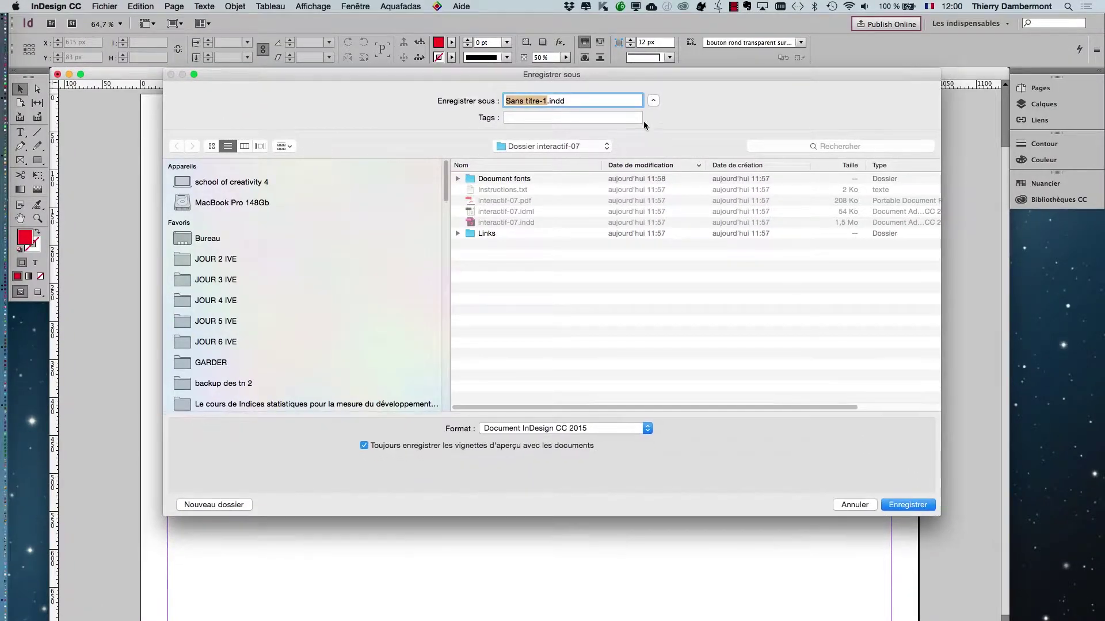
left_click_drag(602, 75, 611, 143)
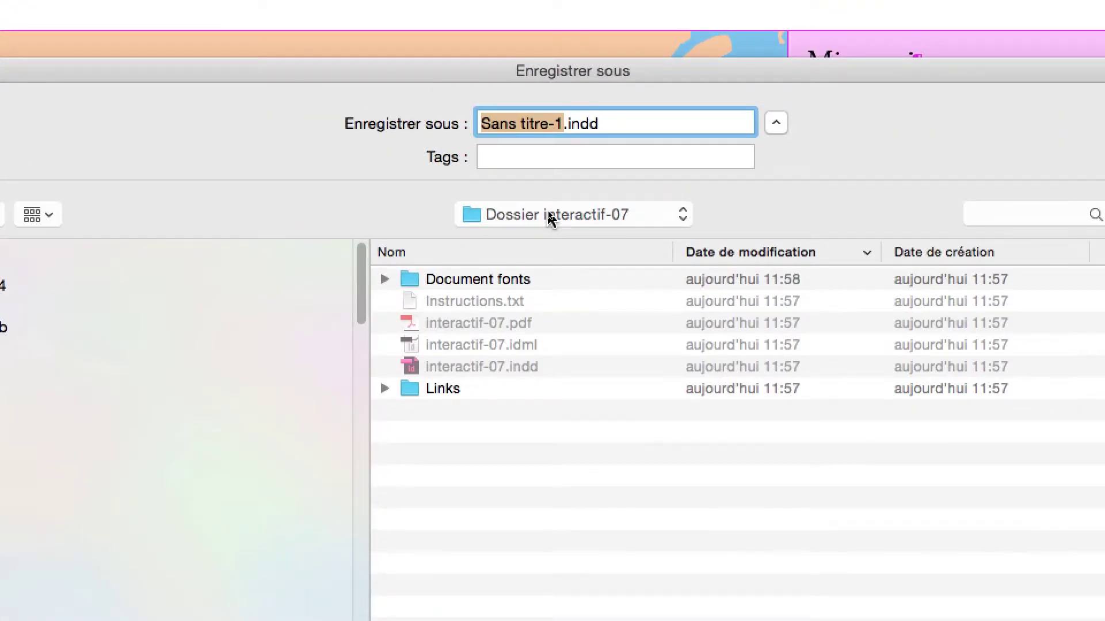
left_click(551, 219)
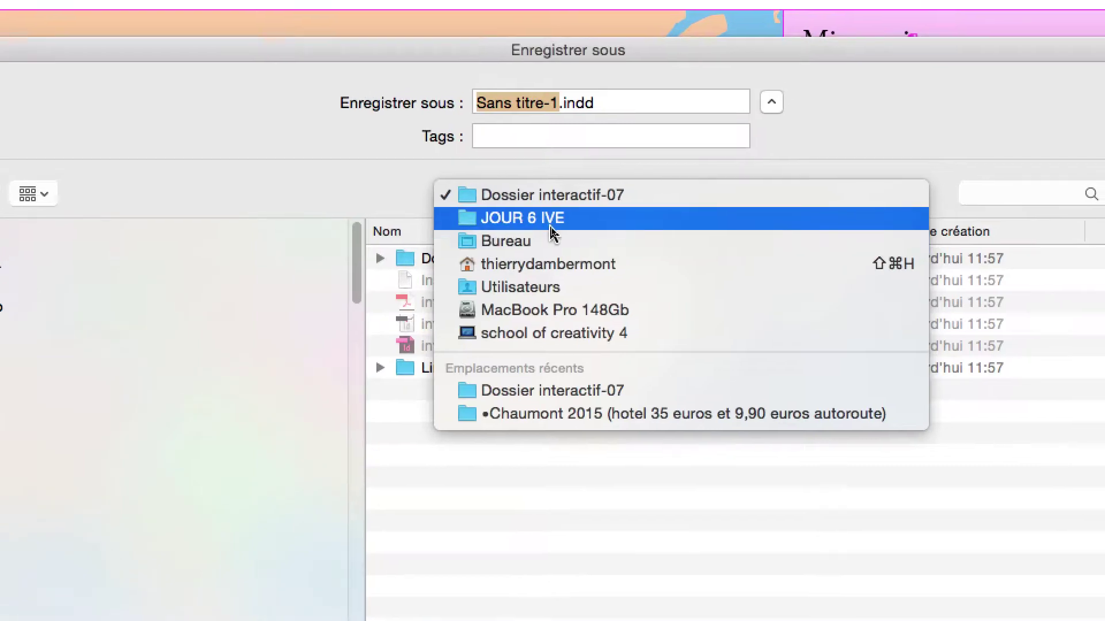
left_click(551, 209)
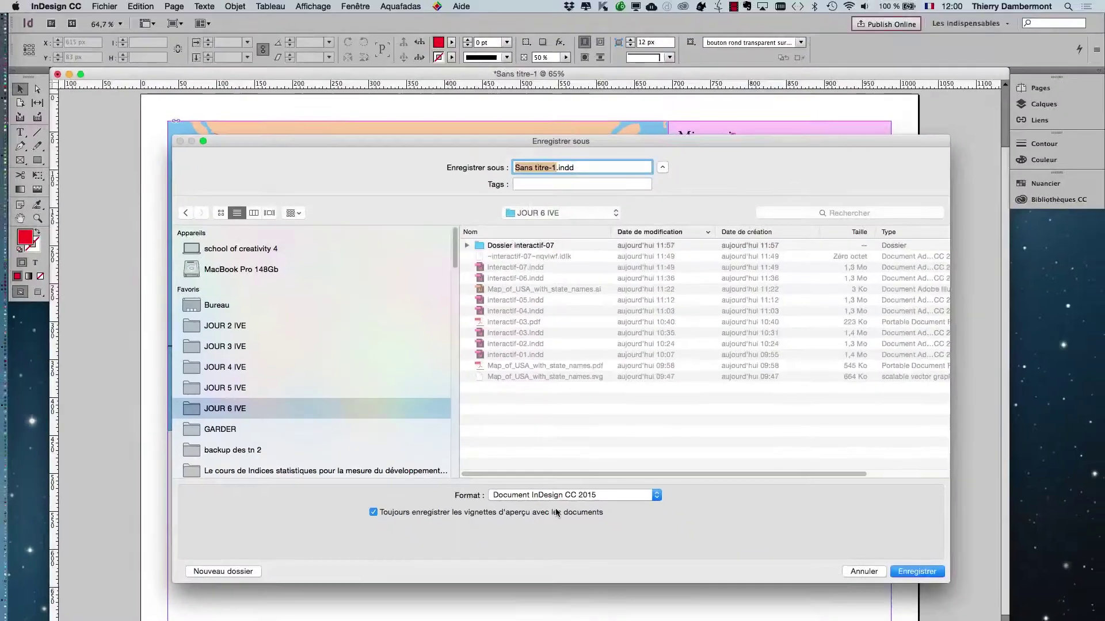
left_click(864, 571)
- Start the in5 HTML5 export and save the document as Sans titre-1.indd in the Dossier interactif-07 folder
left_click(104, 6)
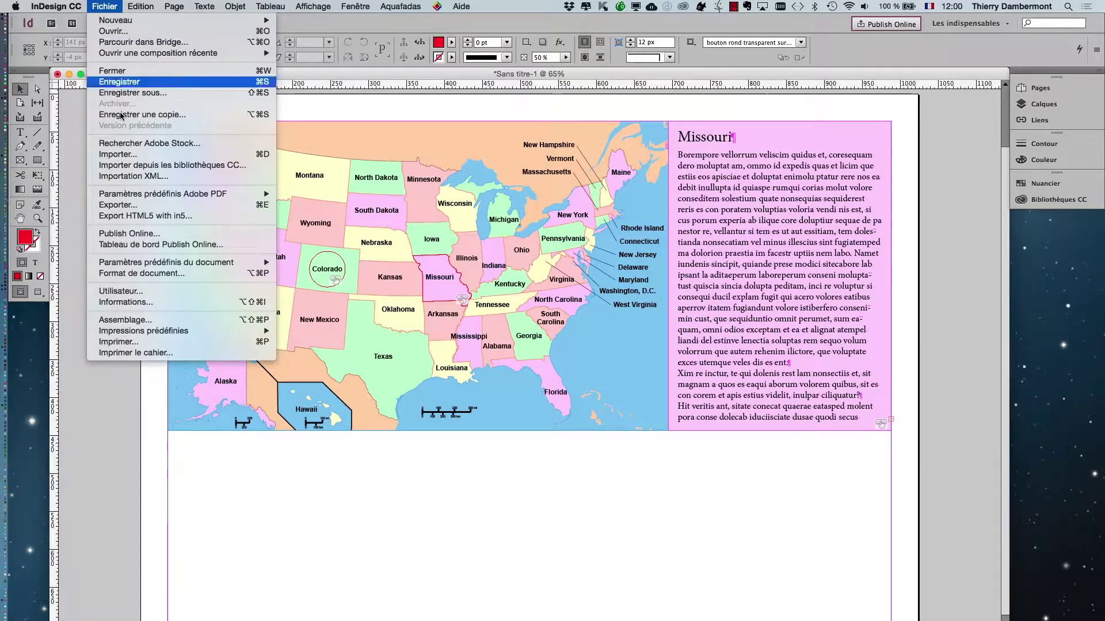
left_click(141, 216)
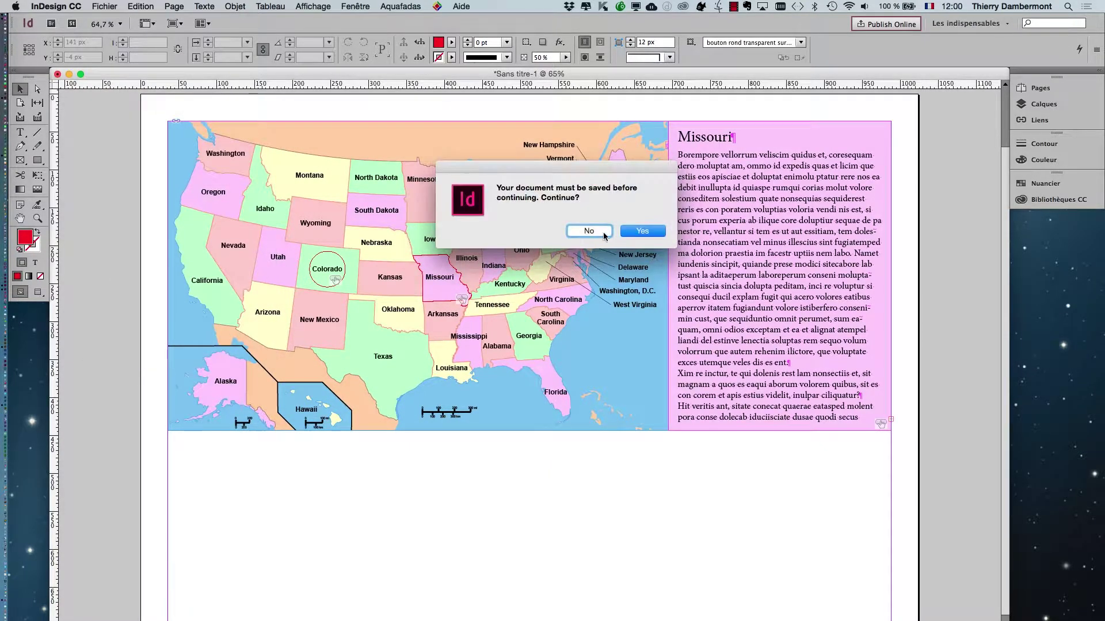
left_click(642, 231)
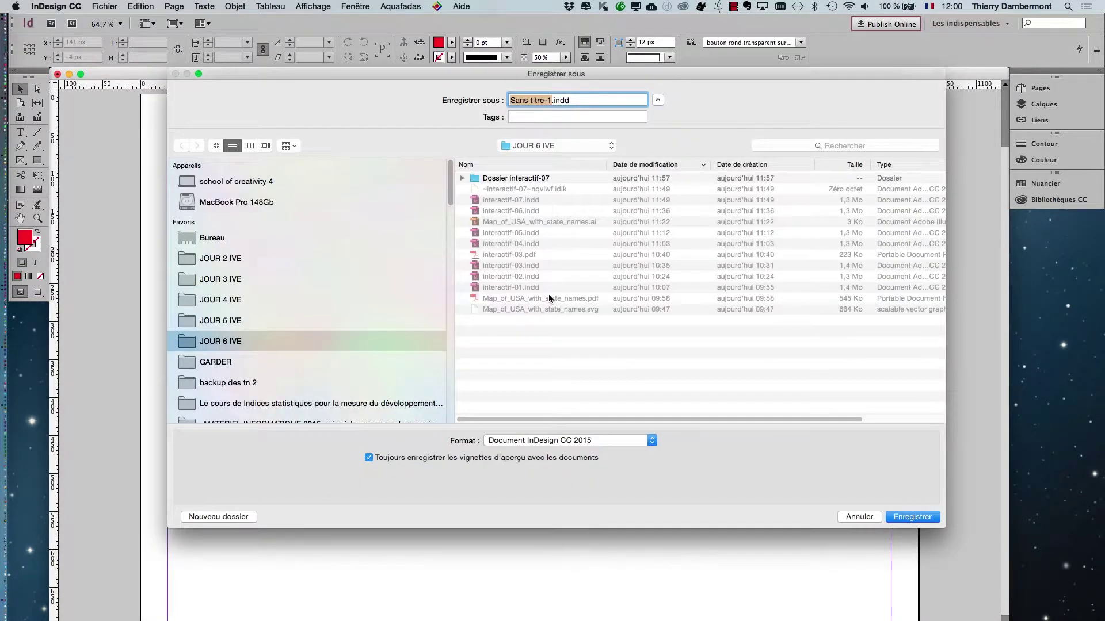
left_click(560, 179)
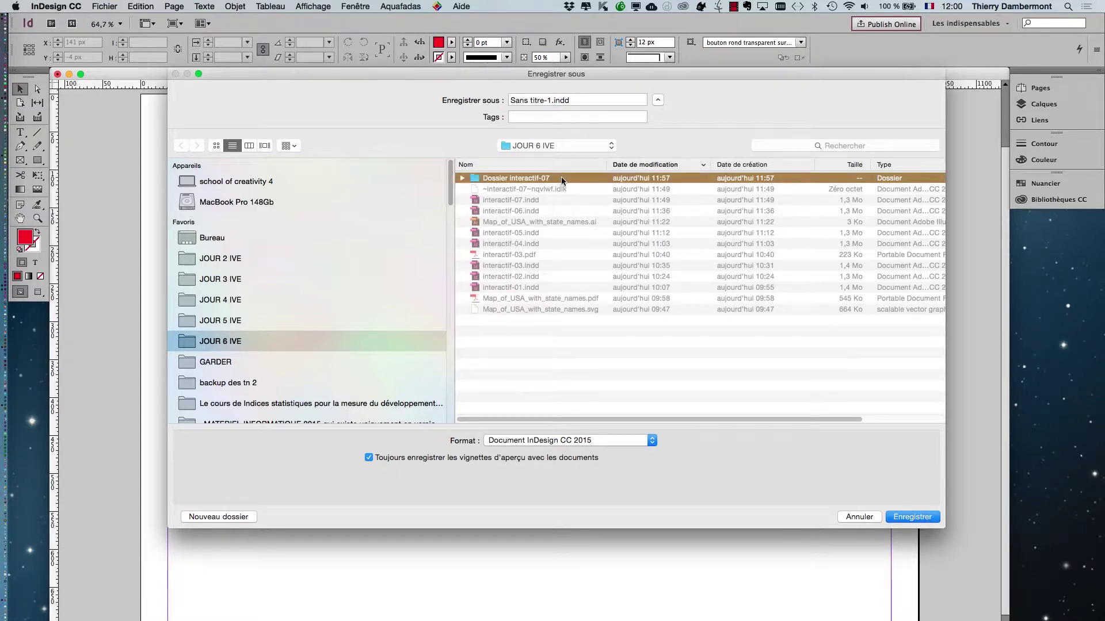
double_click(561, 177)
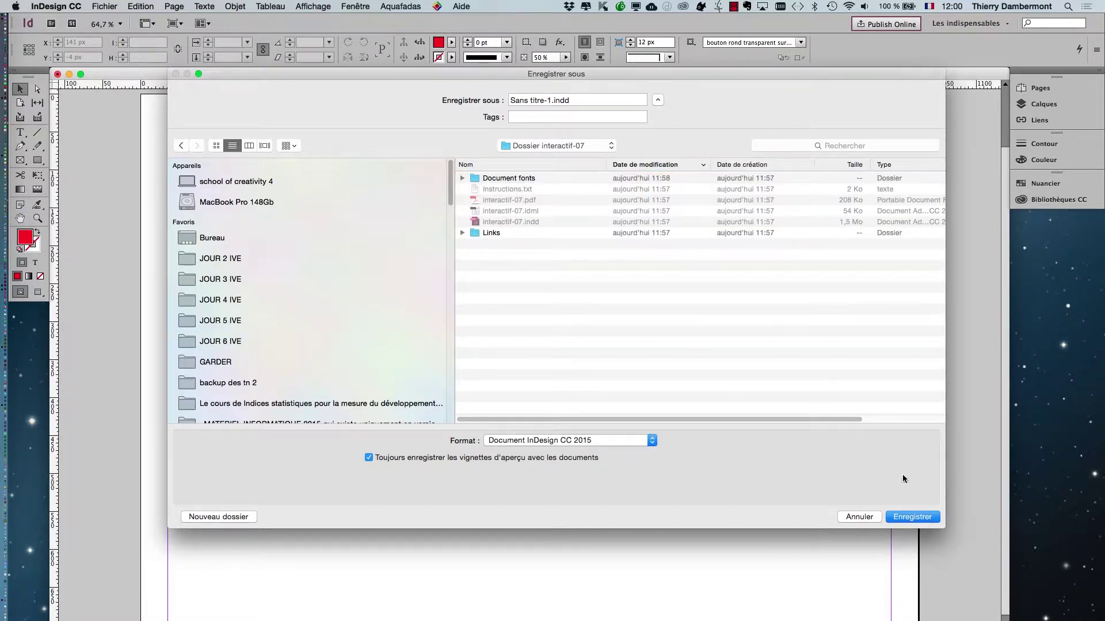
left_click(914, 516)
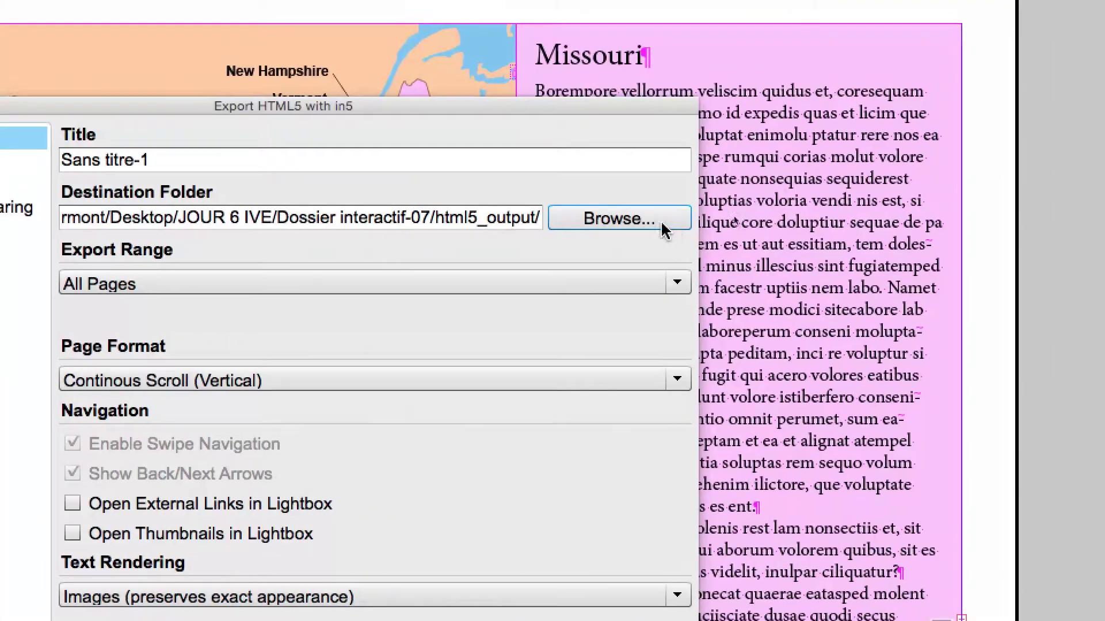
- Create a folder named export-html-avec-in5 inside JOUR 6 IVE and choose it as the export's destination folder
left_click(661, 227)
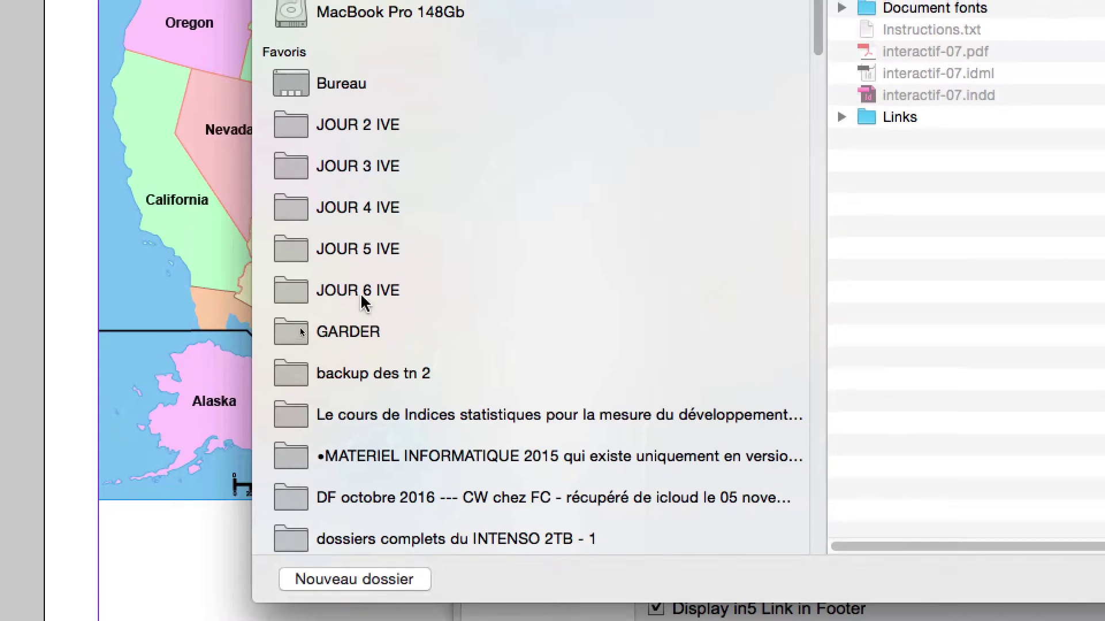
left_click(361, 299)
left_click(403, 579)
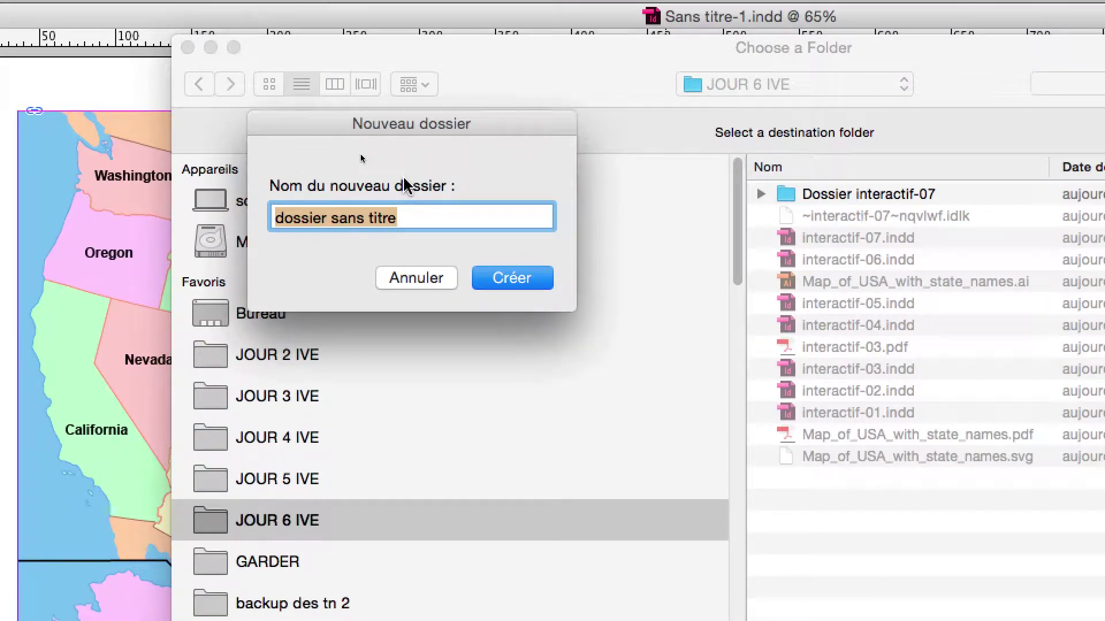
type("export html avec in5")
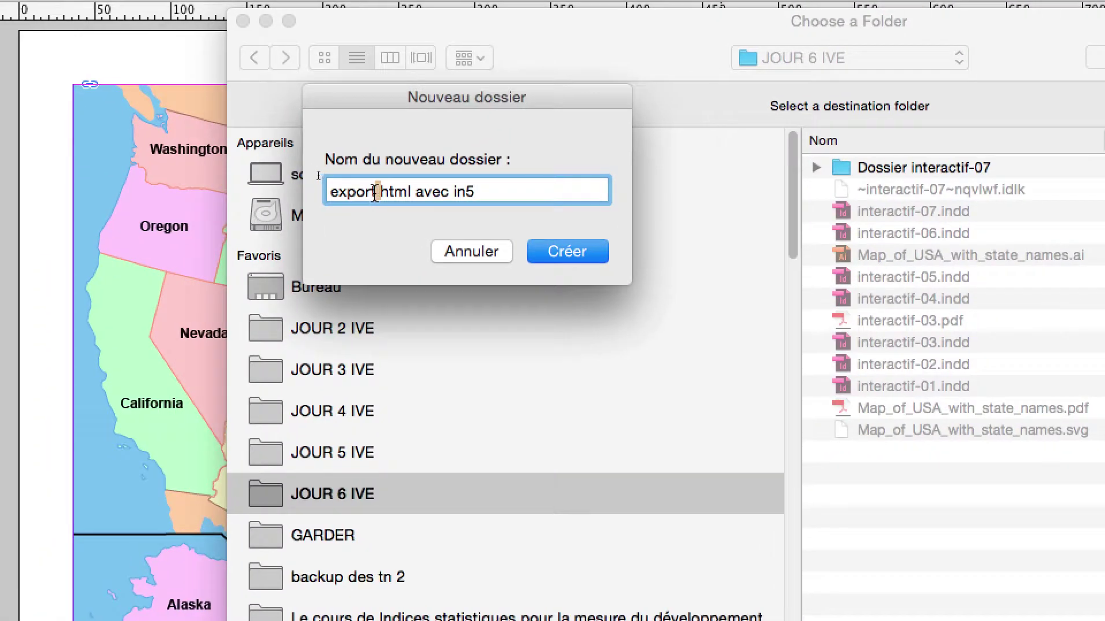
type("-")
double_click(415, 191)
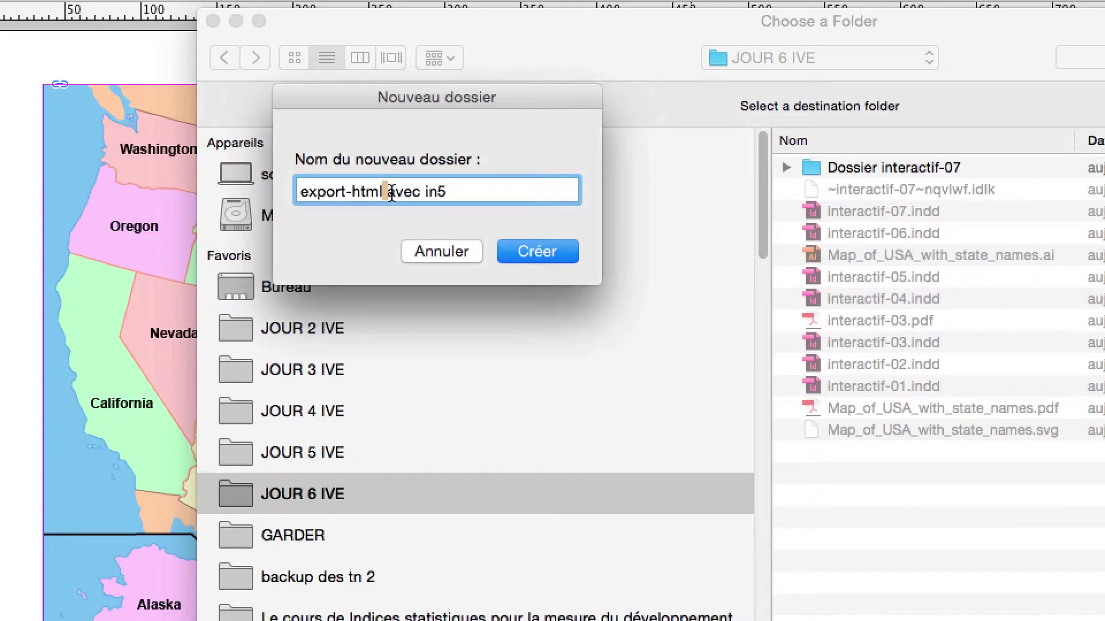
type("-")
double_click(422, 192)
type("-")
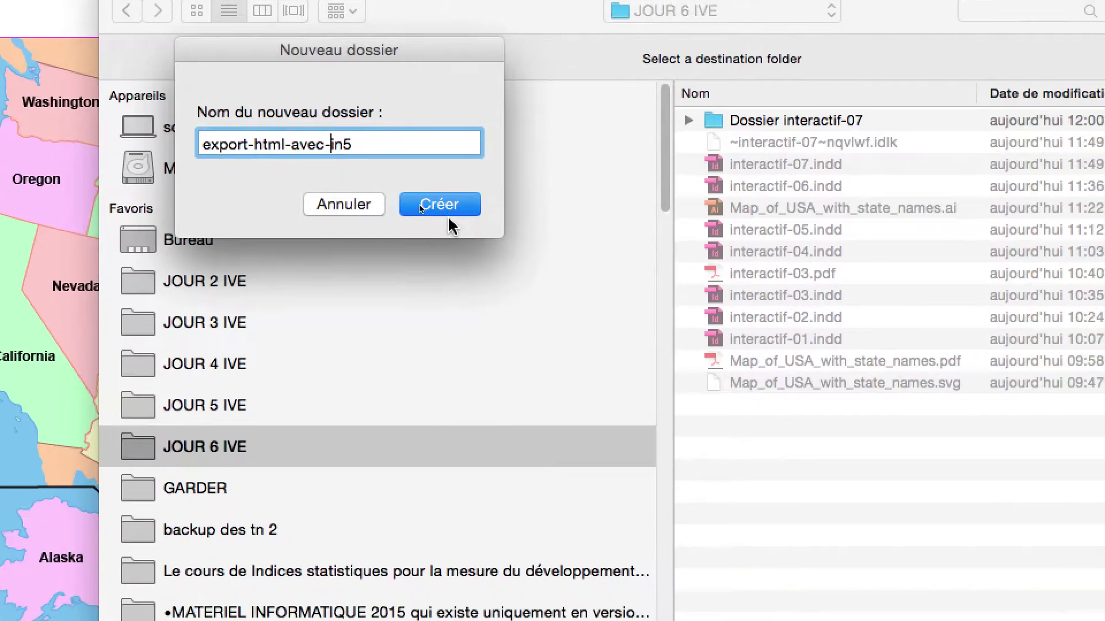
left_click(420, 206)
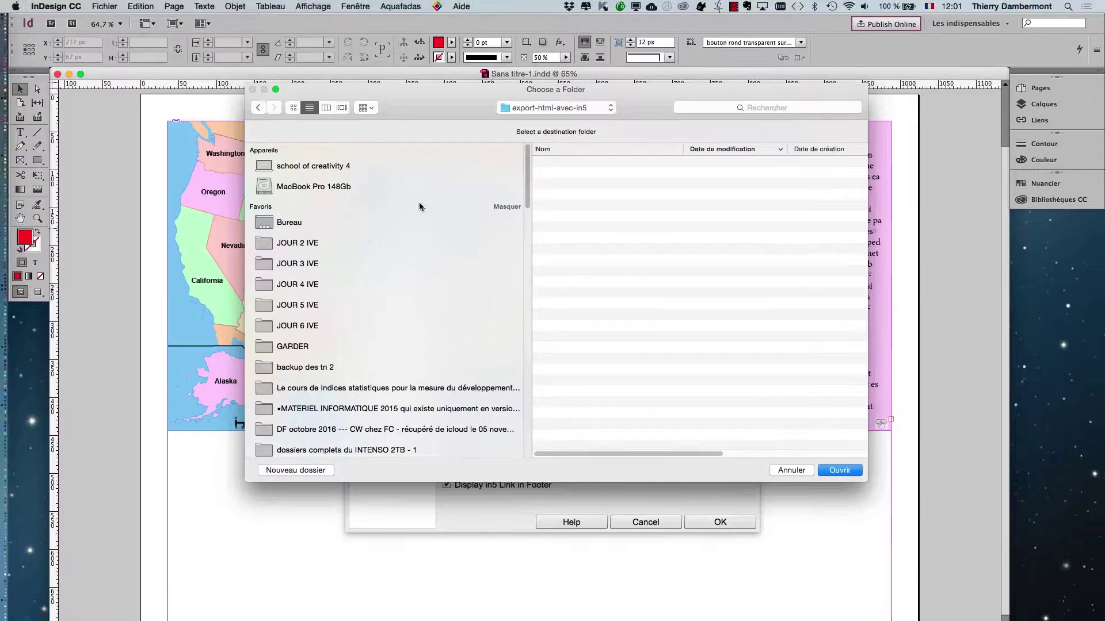
key("Return")
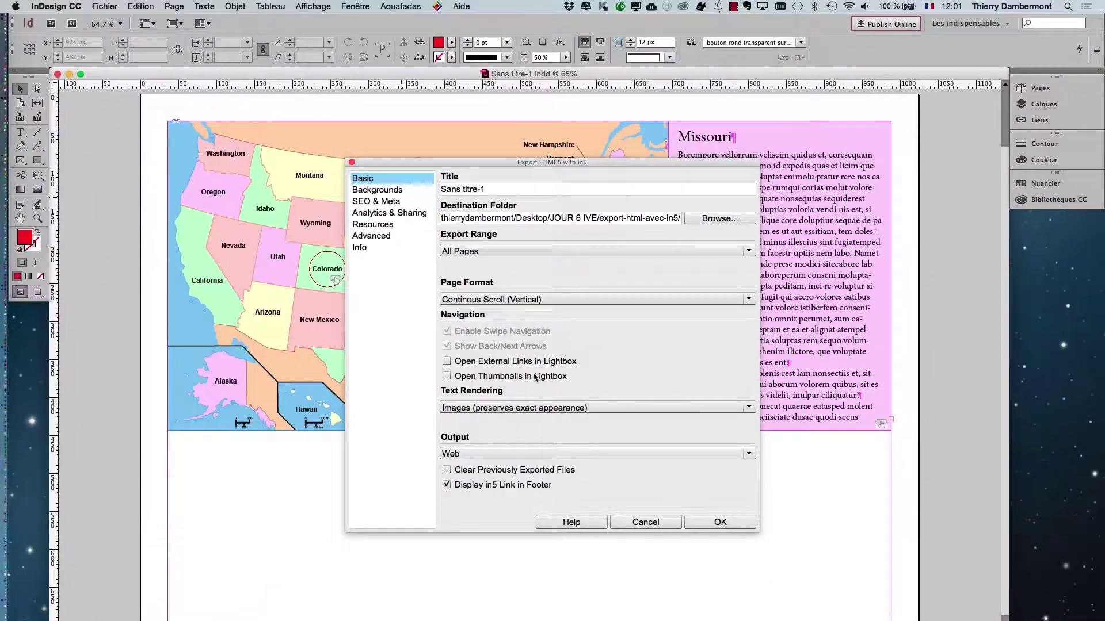
- Keep text rendering as Images (preserves exact appearance) and set the output to Liquid State Publishing System
left_click(566, 407)
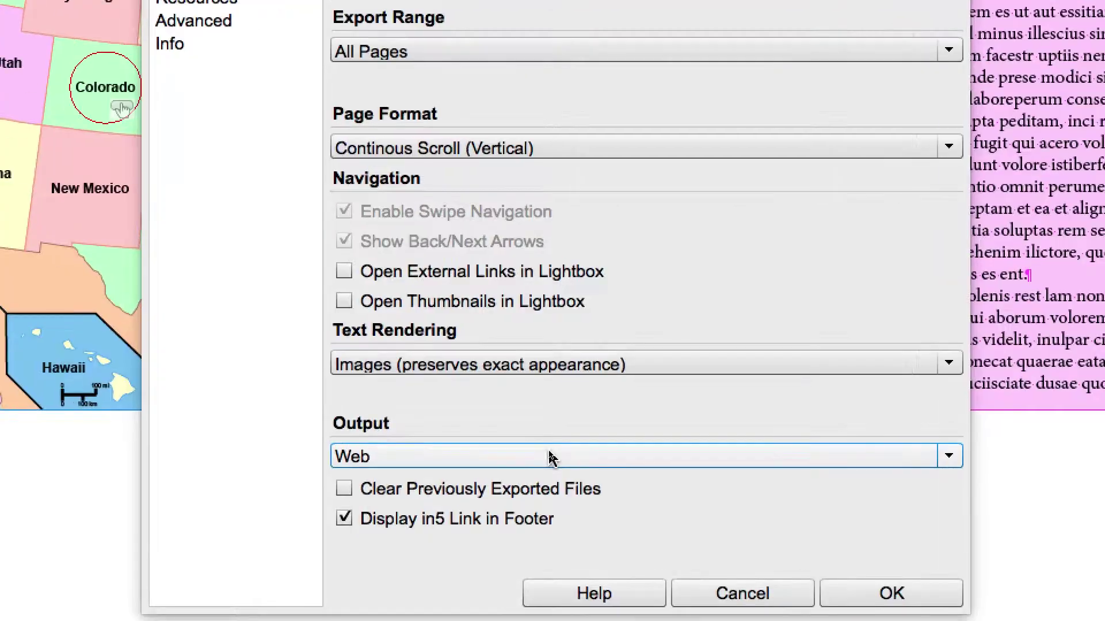
left_click(549, 454)
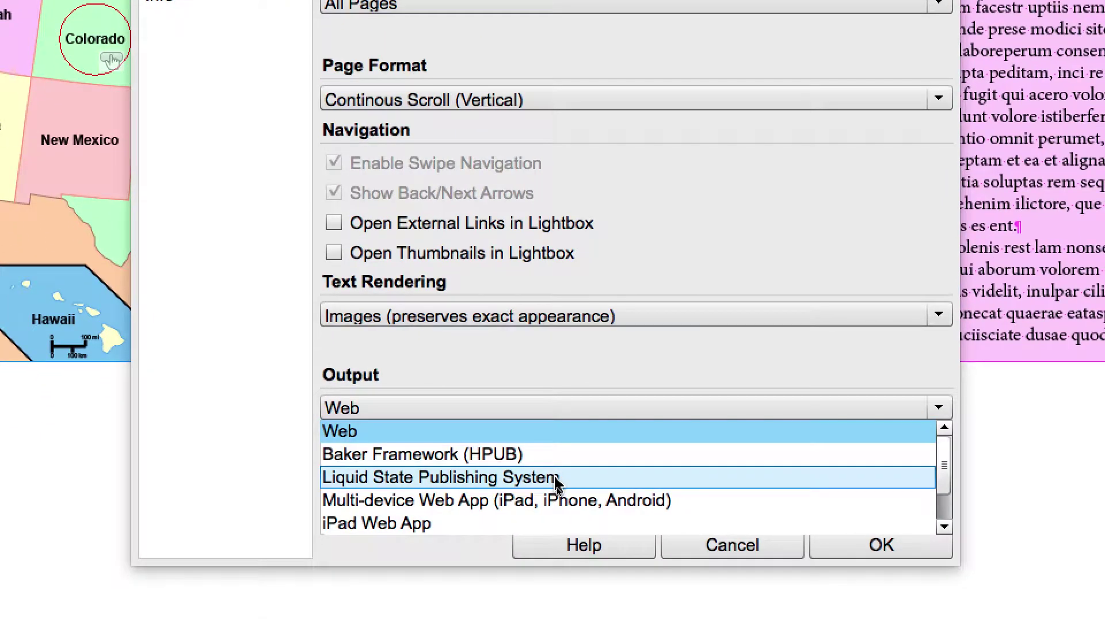
left_click(555, 478)
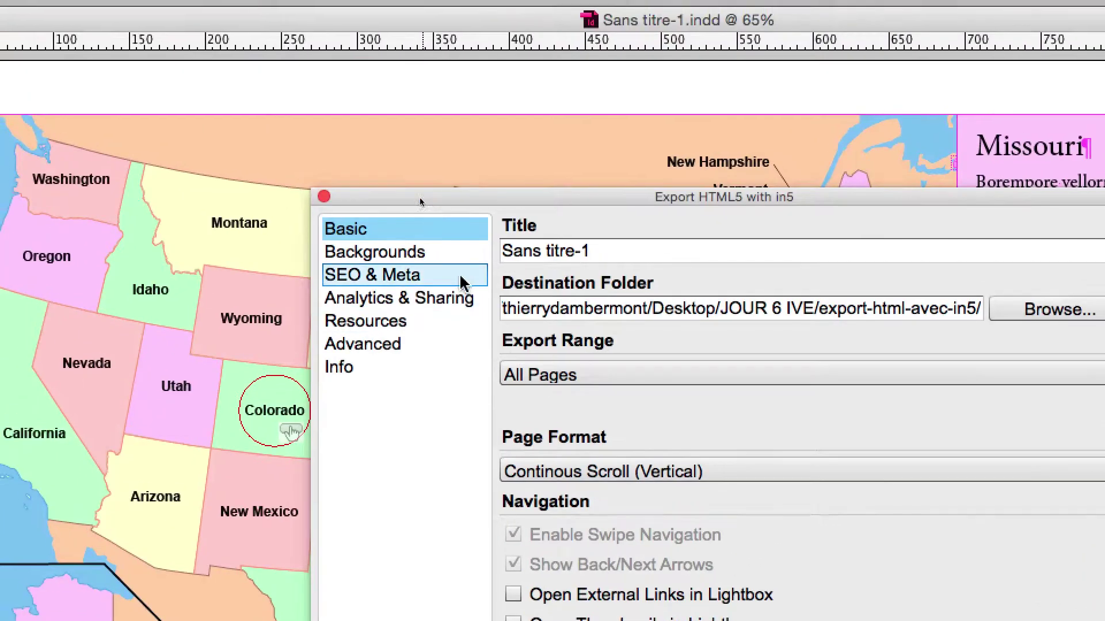
- Review the export's Backgrounds, SEO & Meta, Analytics & Sharing, Resources and Advanced settings, and return to the Basic ones
left_click(259, 86)
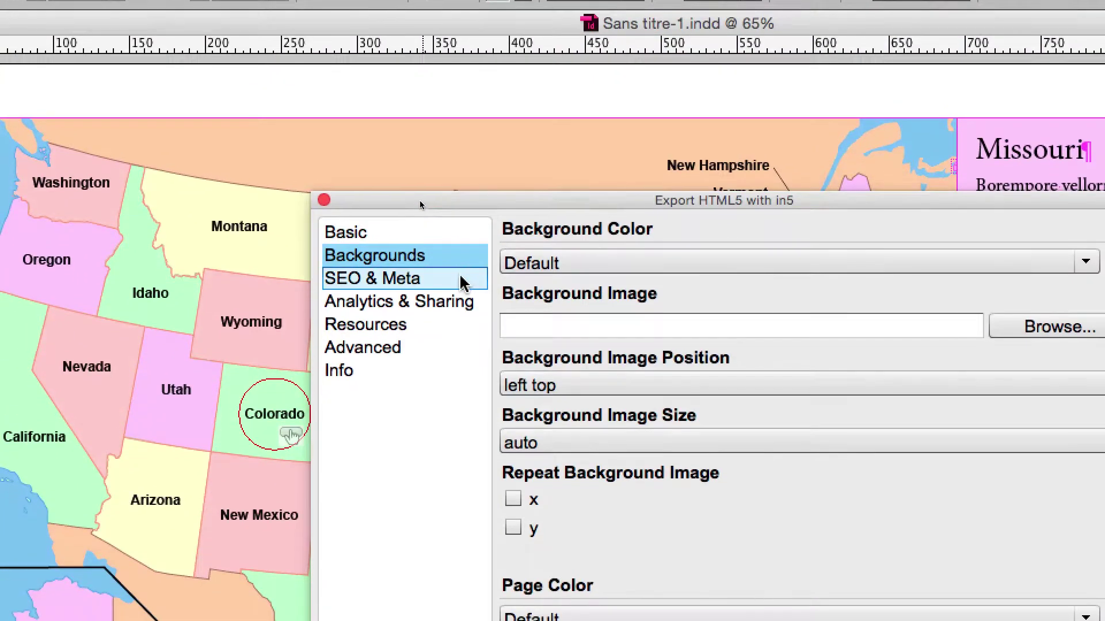
left_click(463, 281)
left_click(460, 299)
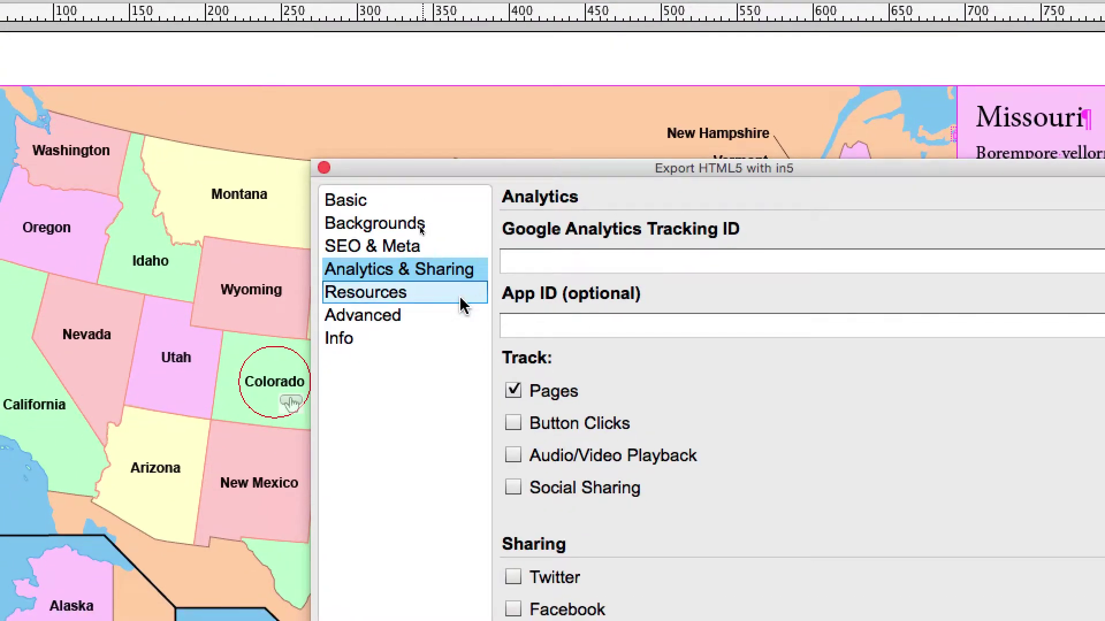
left_click(462, 303)
left_click(458, 316)
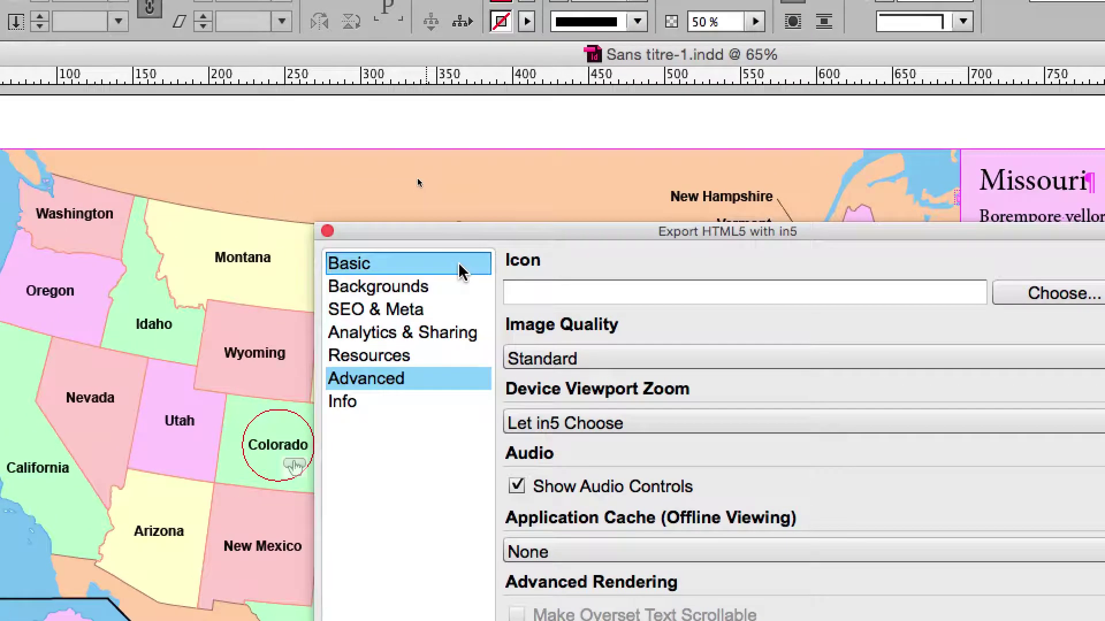
left_click(460, 253)
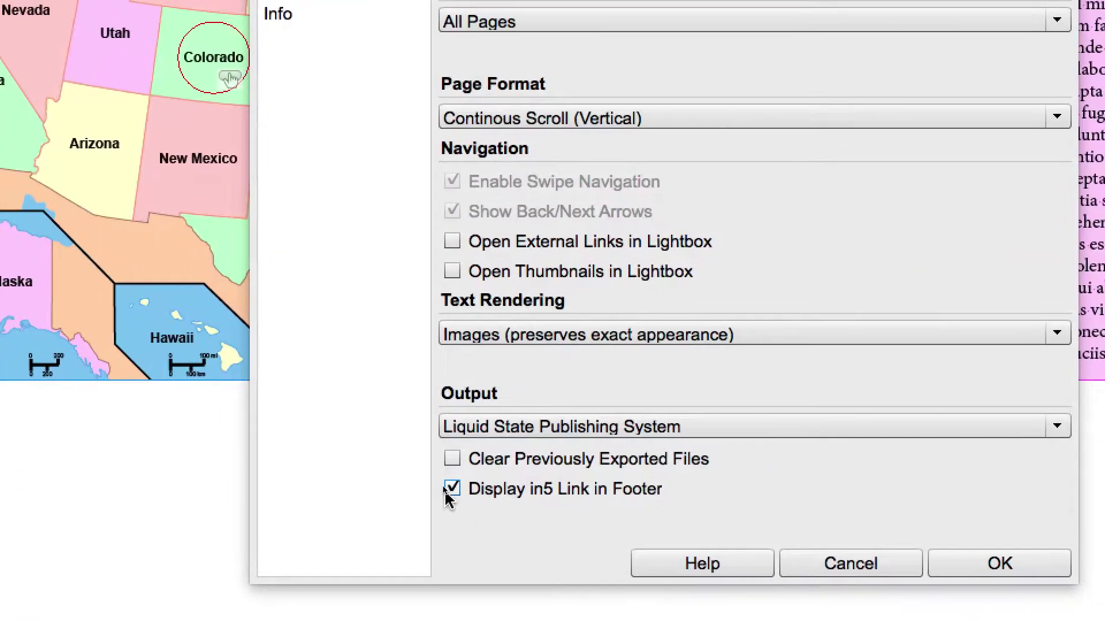
- Turn off the in5 link in the footer, run the HTML5 export, open the result in the default browser and dismiss the conversion progress
left_click(443, 463)
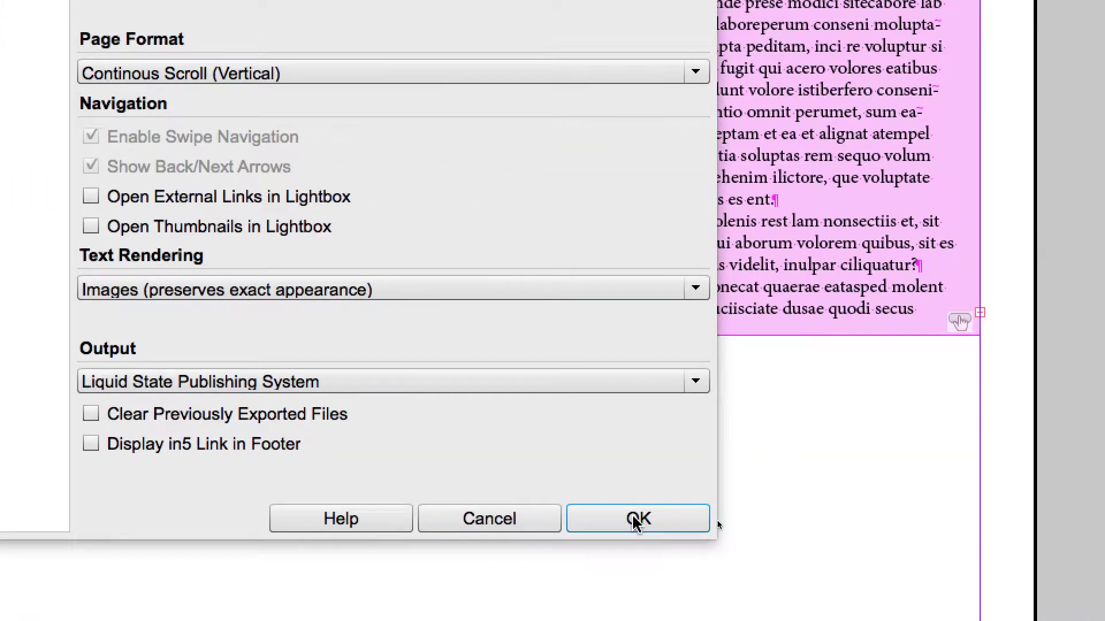
left_click(635, 520)
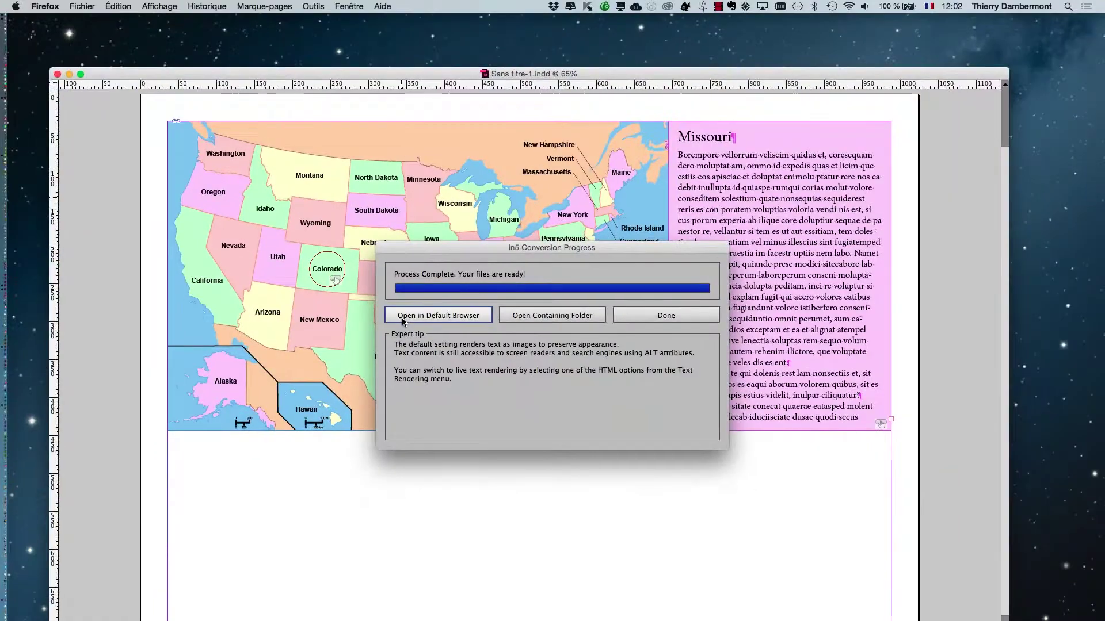
left_click(412, 318)
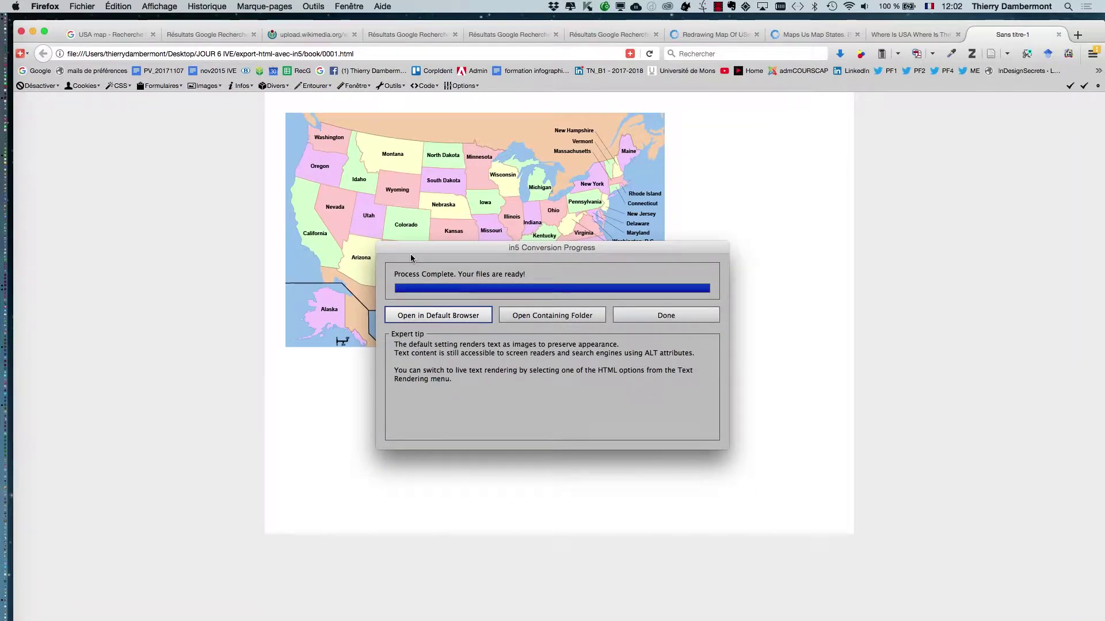
left_click(685, 317)
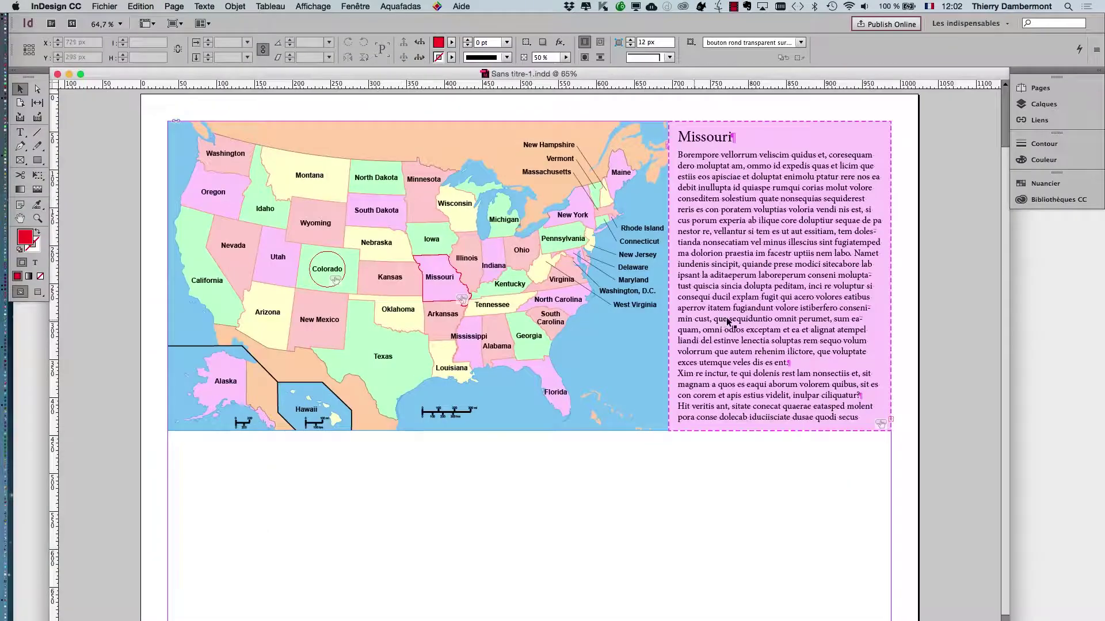
- Switch to Firefox, enlarge the exported map page to 133 % and test its Colorado and Missouri buttons
key("super+Tab")
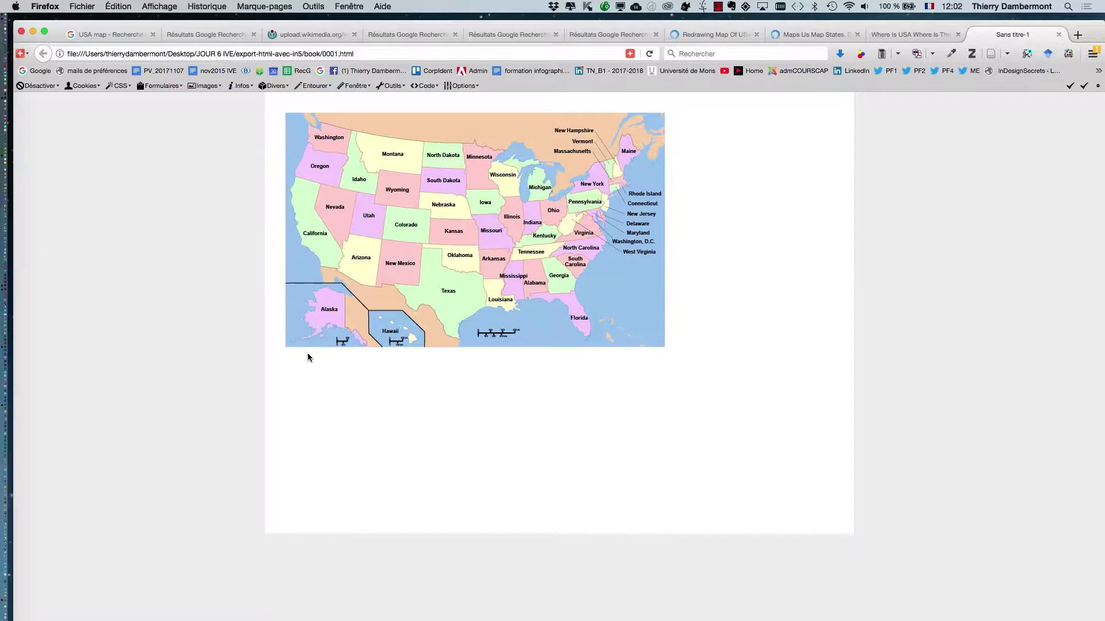
key("super+plus")
key("super+plus")
key("super+plus")
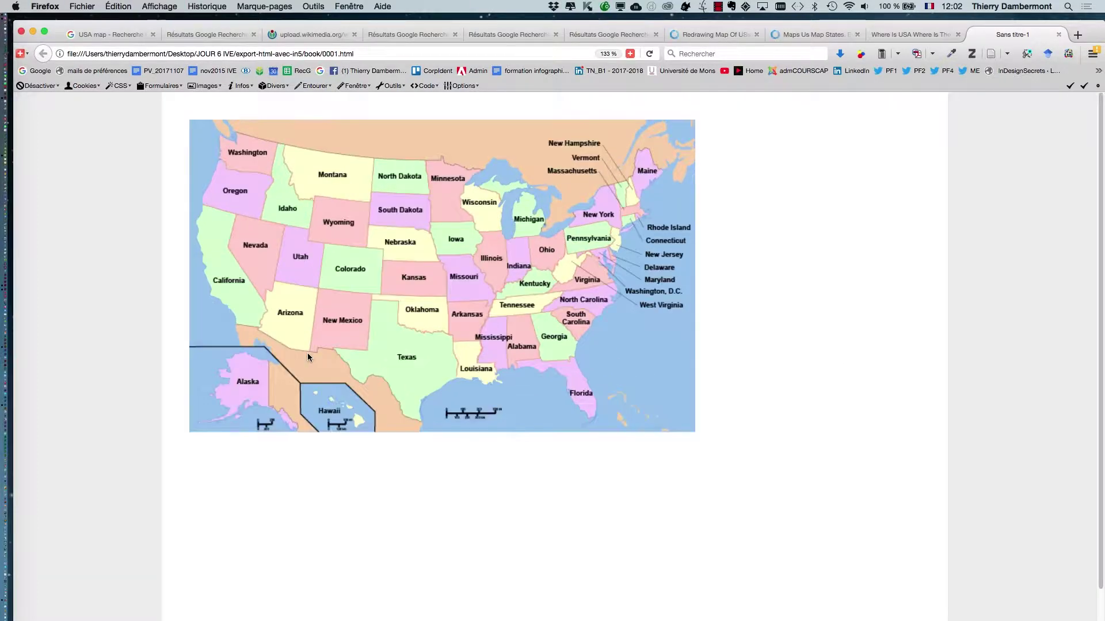
left_click(347, 276)
left_click(469, 276)
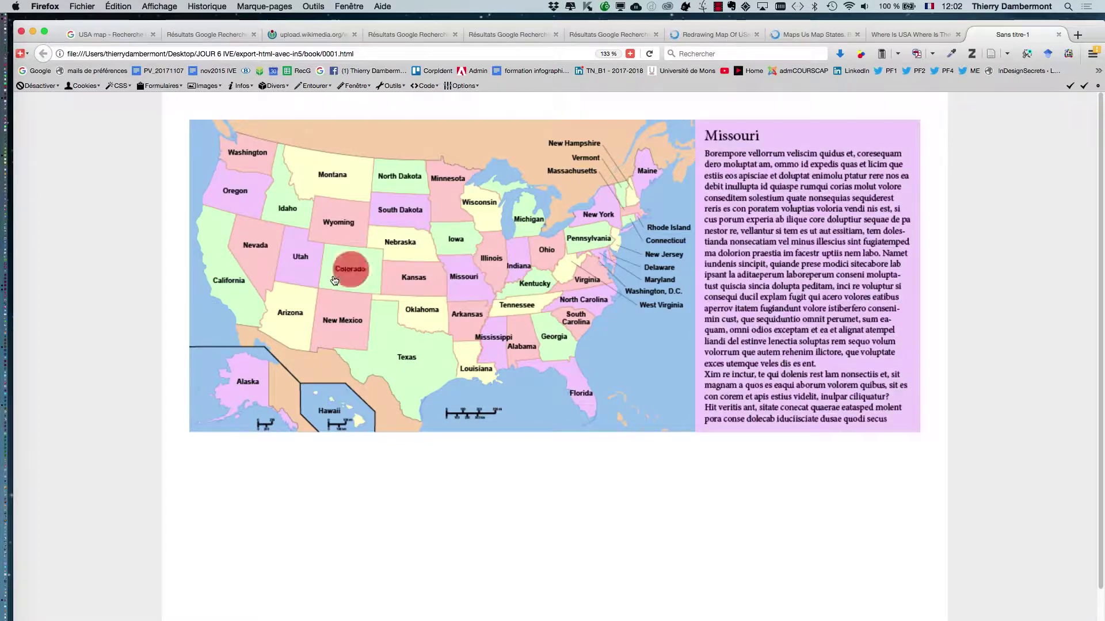
left_click(345, 281)
left_click(456, 286)
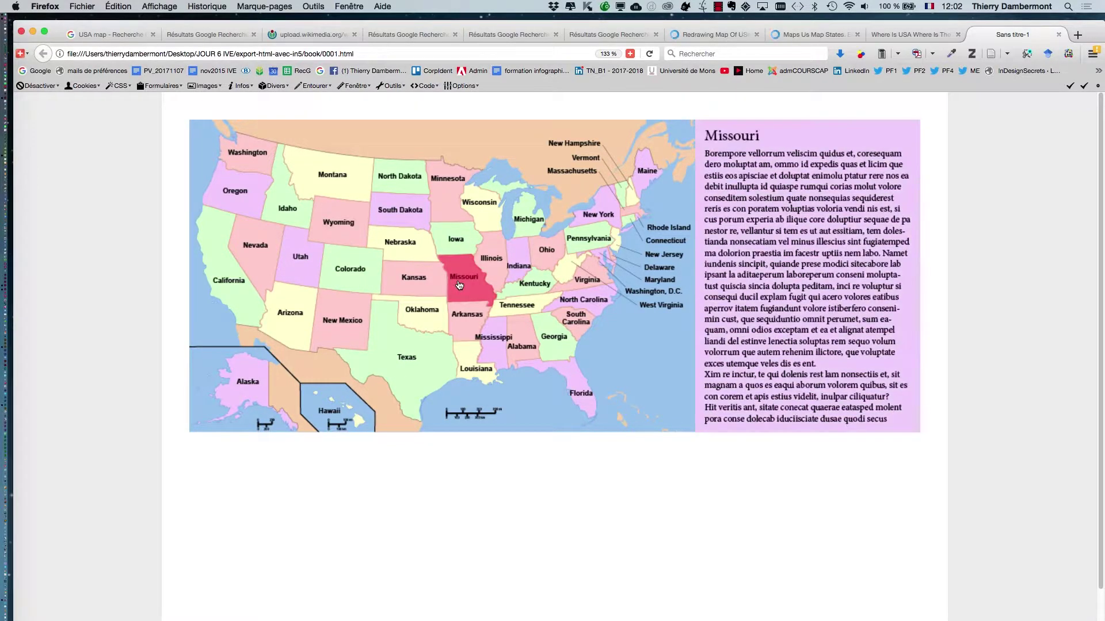
- Alternate repeatedly between Colorado and Missouri on the exported map to check that the text panel changes
left_click(357, 279)
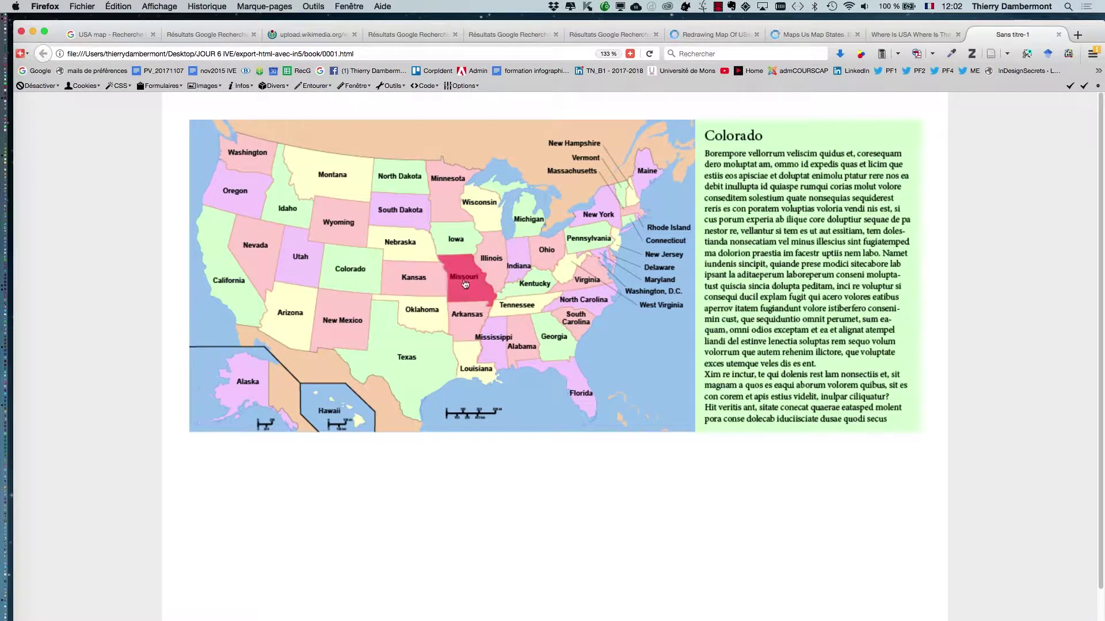
left_click(466, 283)
left_click(365, 282)
left_click(467, 276)
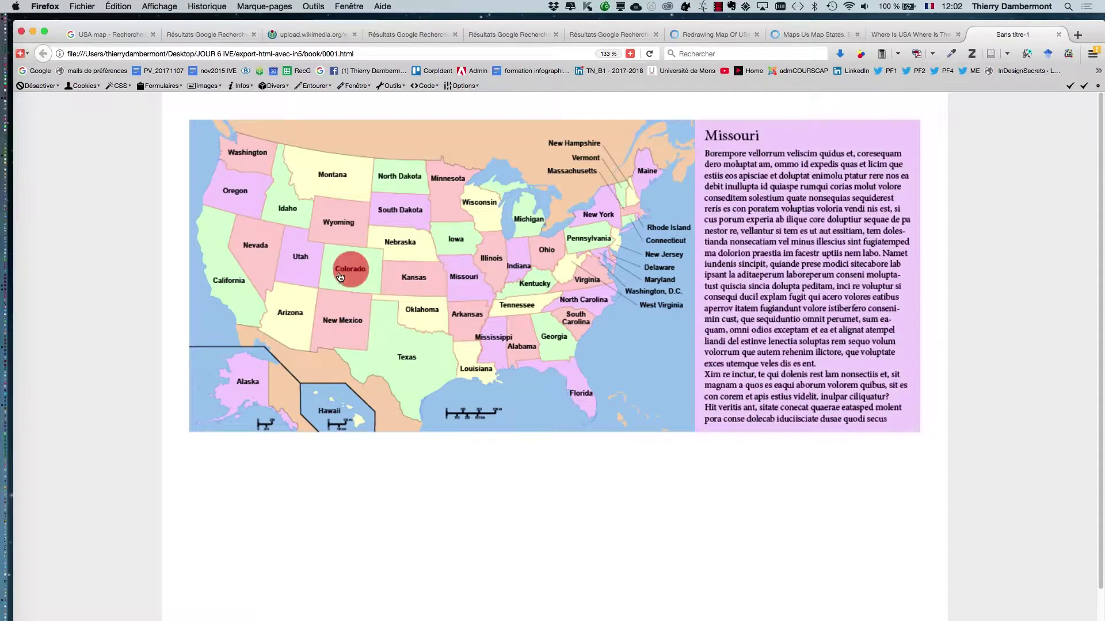
left_click(348, 279)
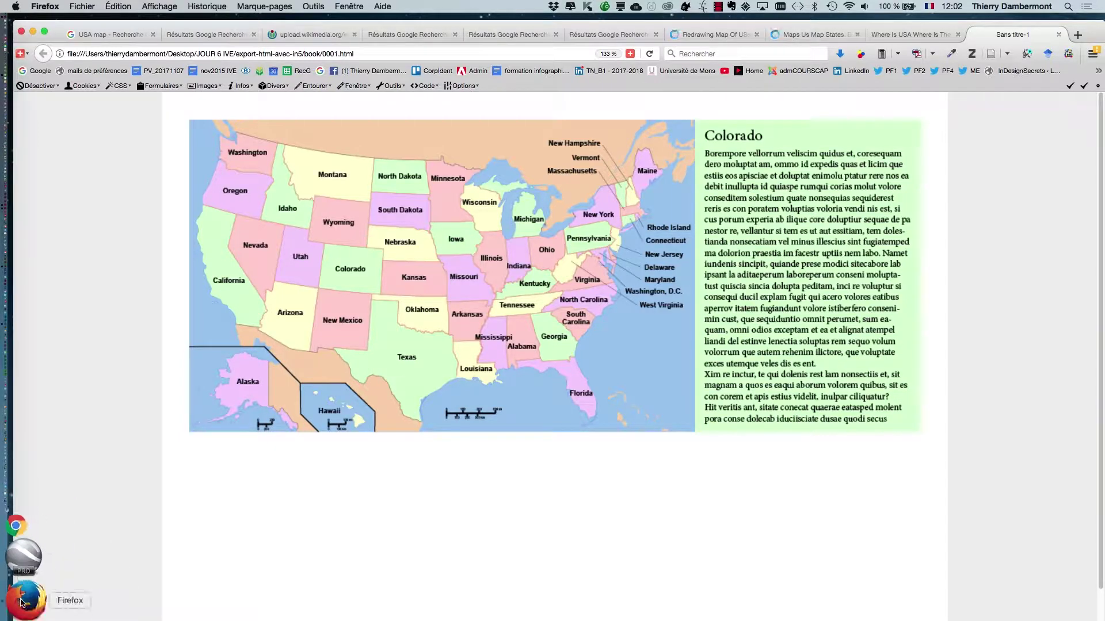
- Open a new Firefox window and search the web for "ajar in5"
left_click(82, 7)
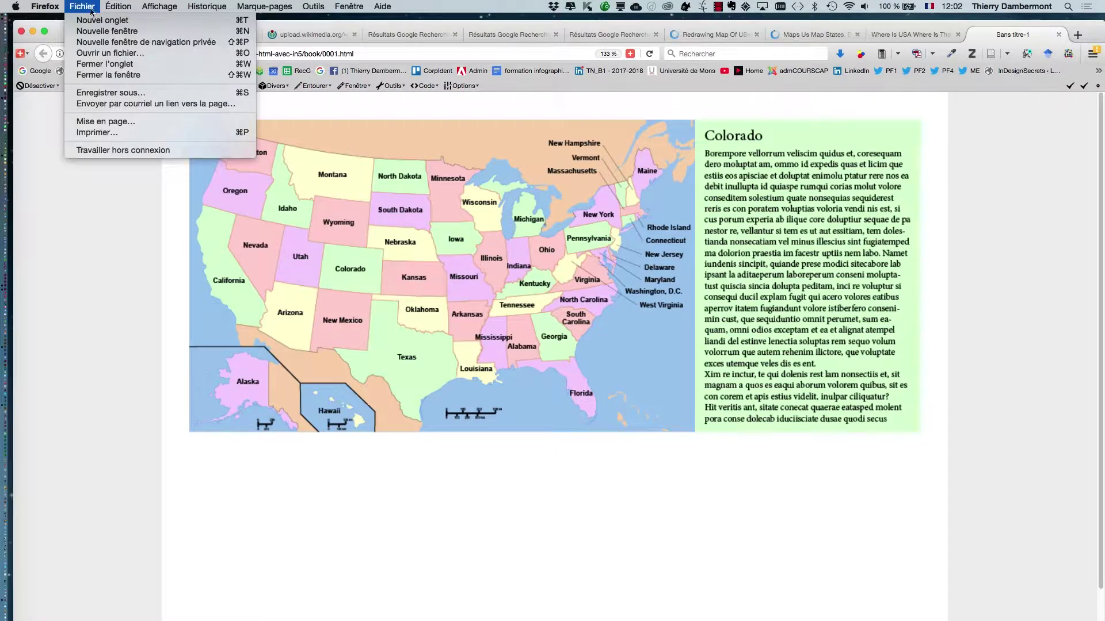
left_click(396, 216)
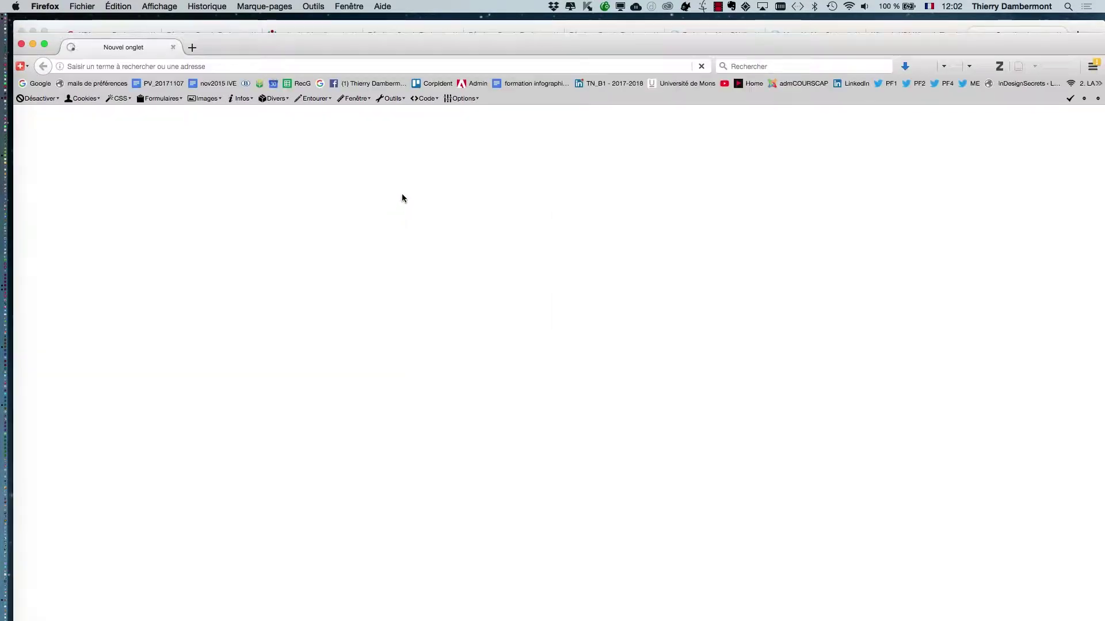
left_click(703, 66)
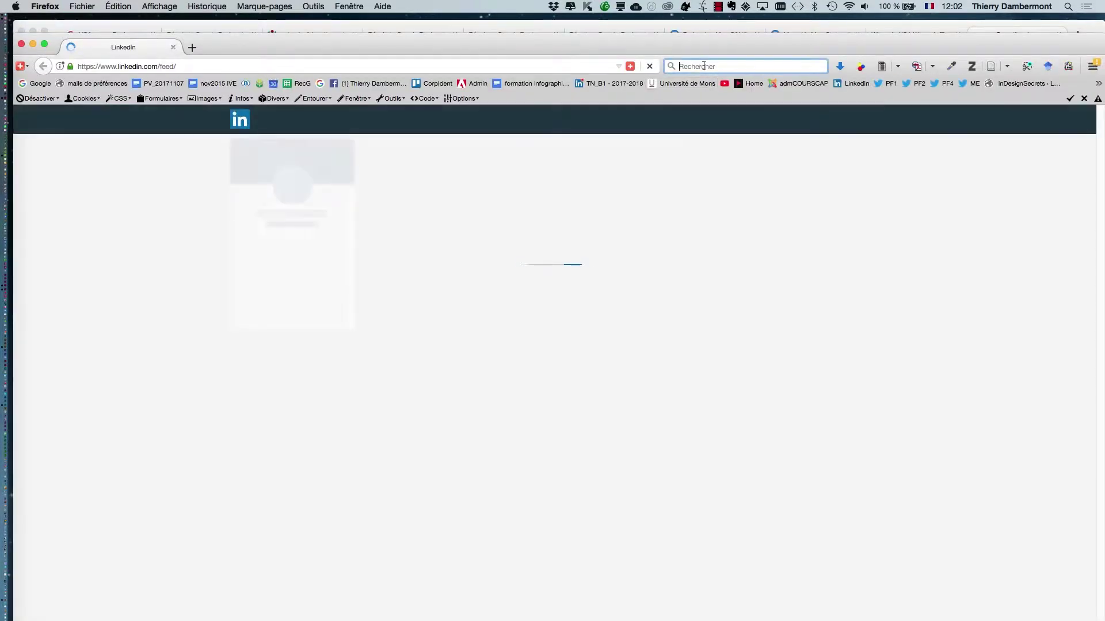
type("ajar")
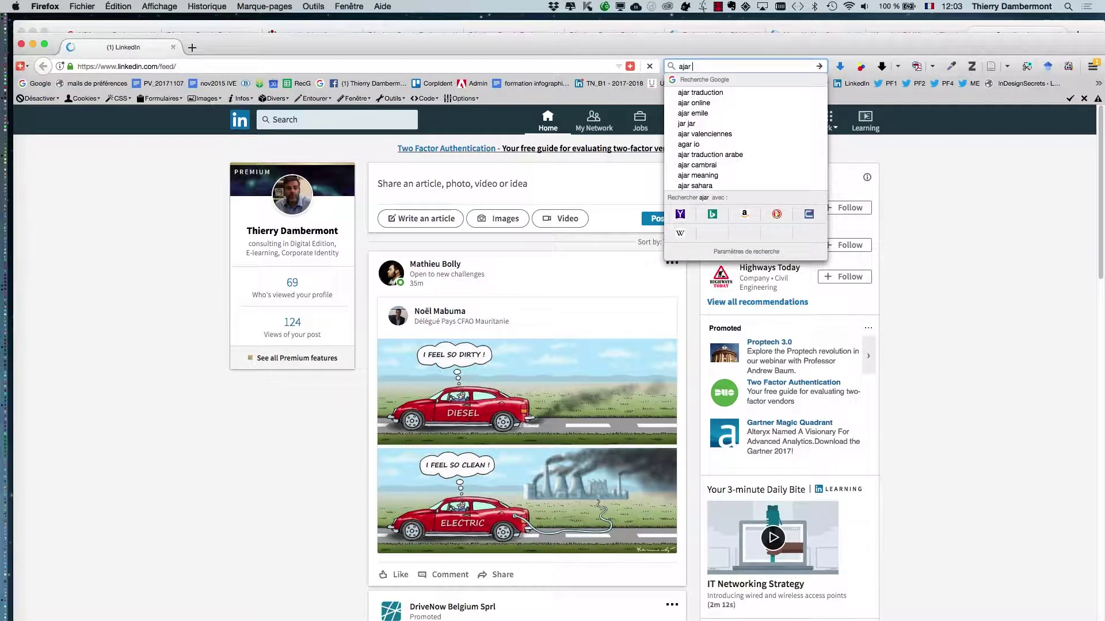
type(" in5")
key("Return")
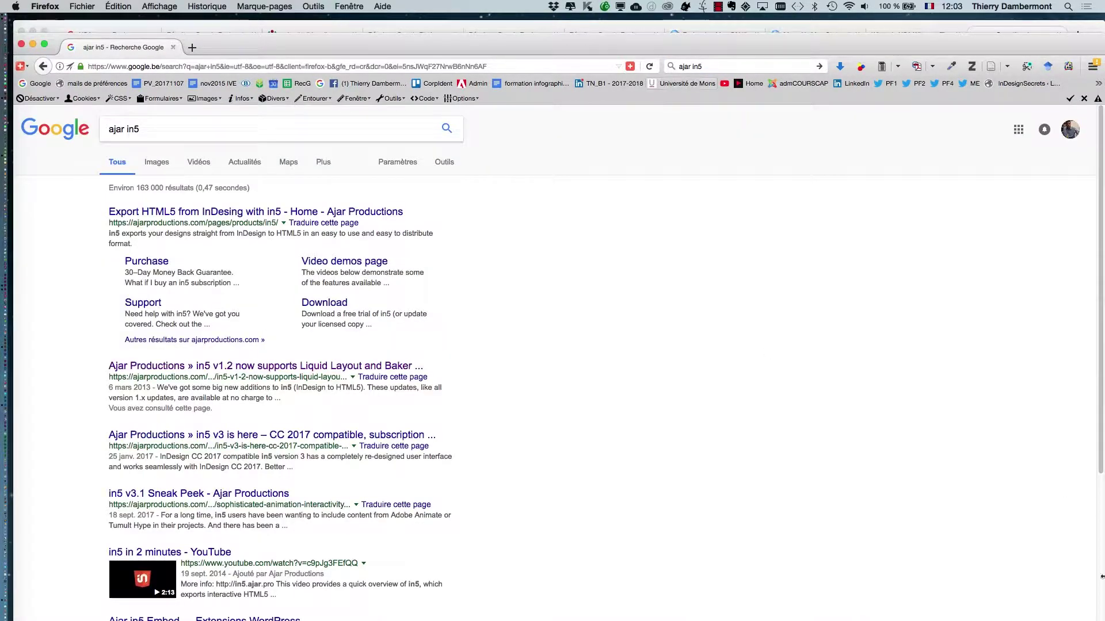
- Narrow and reposition the search window over the exported map, and open Ajar Productions' in5 product page from the results
left_click_drag(1100, 576, 708, 552)
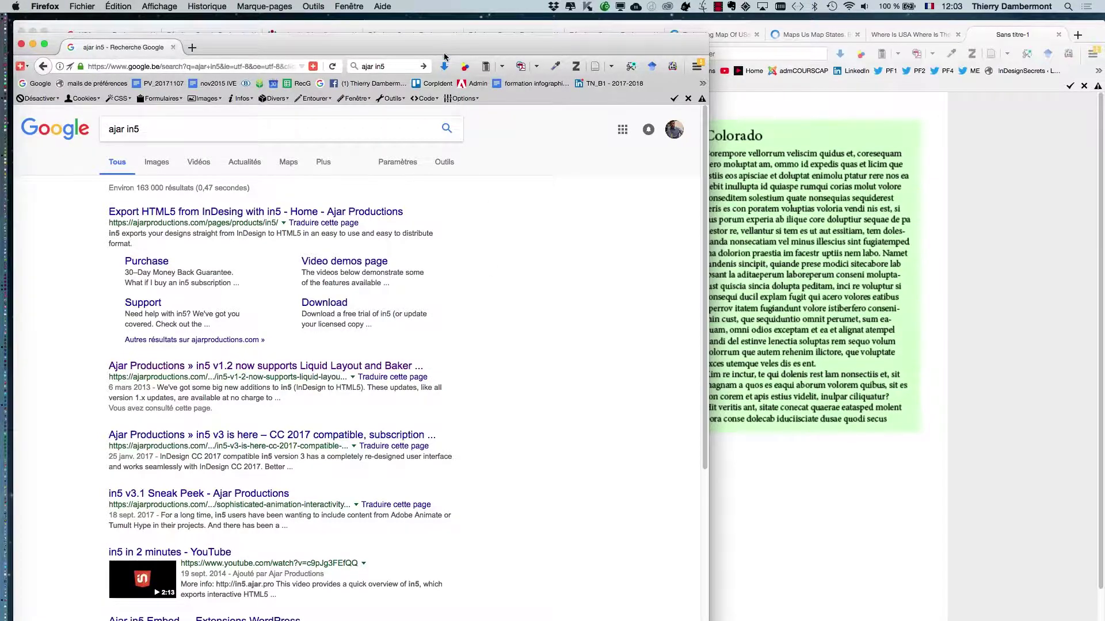
left_click_drag(449, 51, 591, 49)
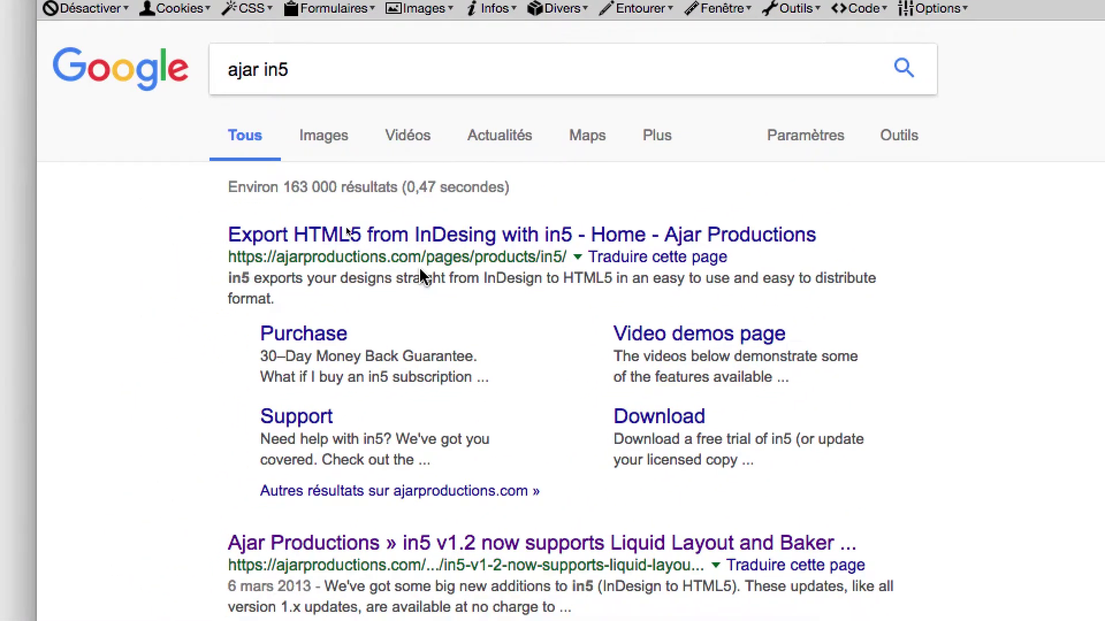
left_click(427, 265)
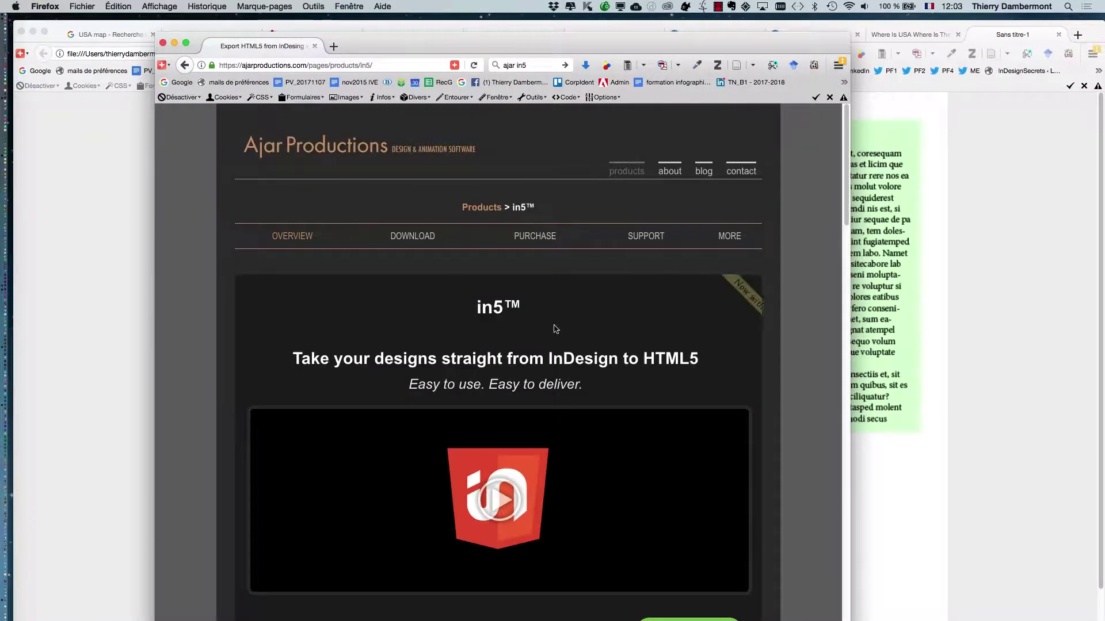
scroll(797, 494, "down", 2)
scroll(797, 494, "down", 1)
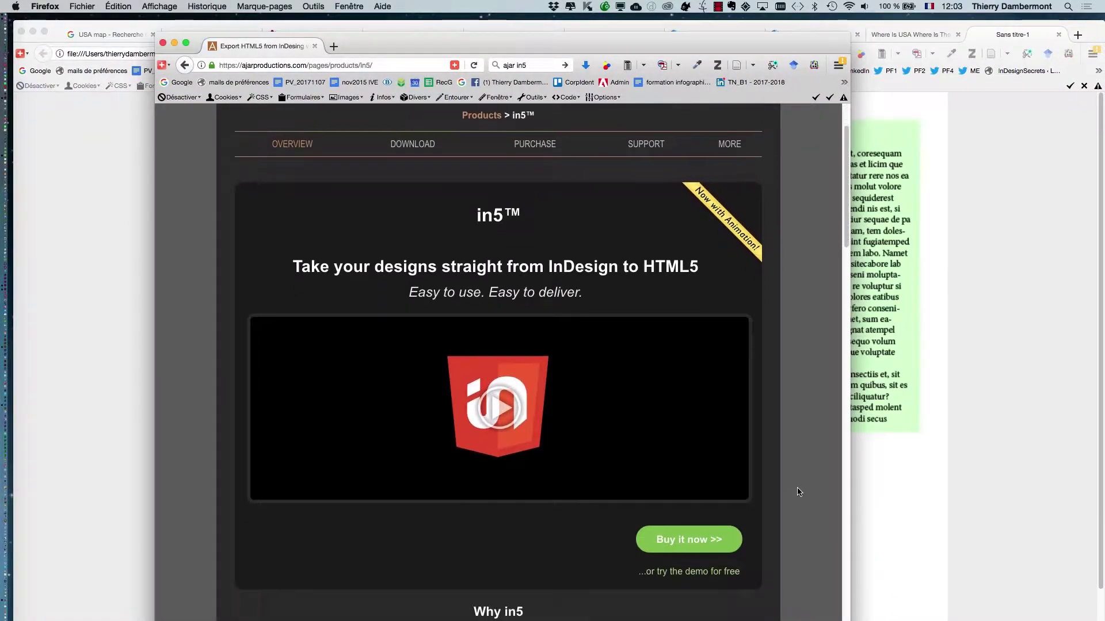
- Dismiss the free course sign-up pop-up covering the in5 product page
left_click(44, 6)
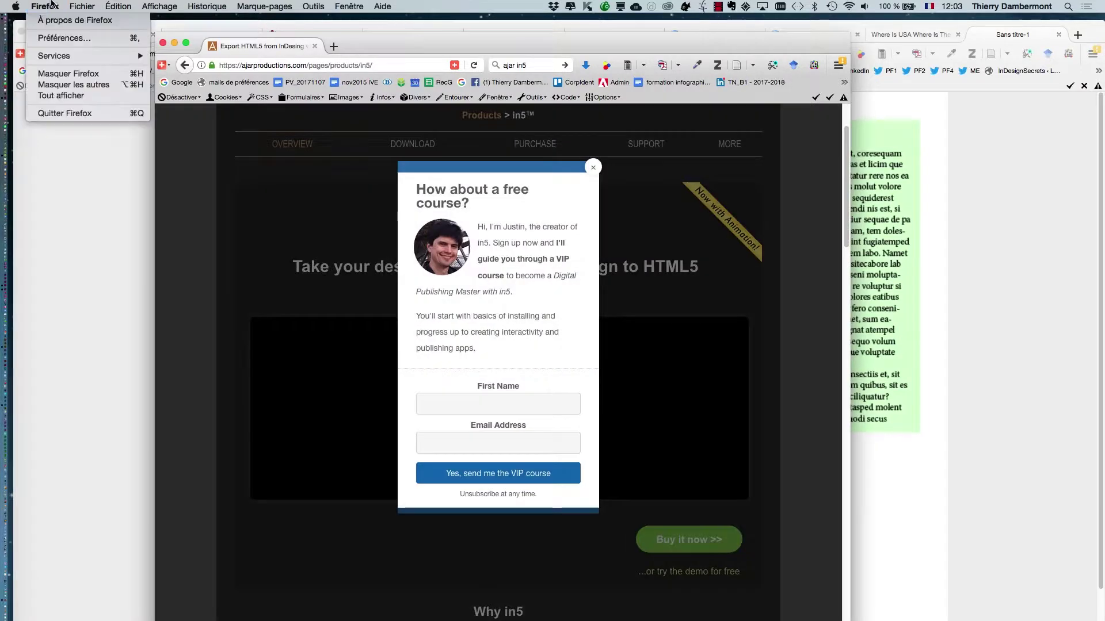
left_click(600, 172)
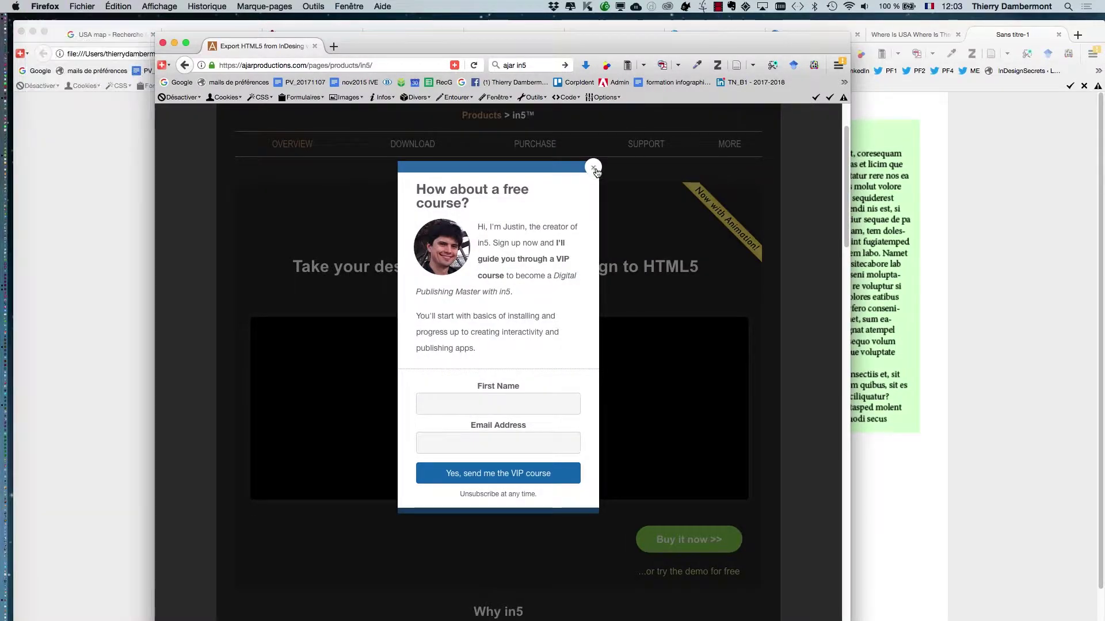
left_click(594, 168)
left_click(55, 4)
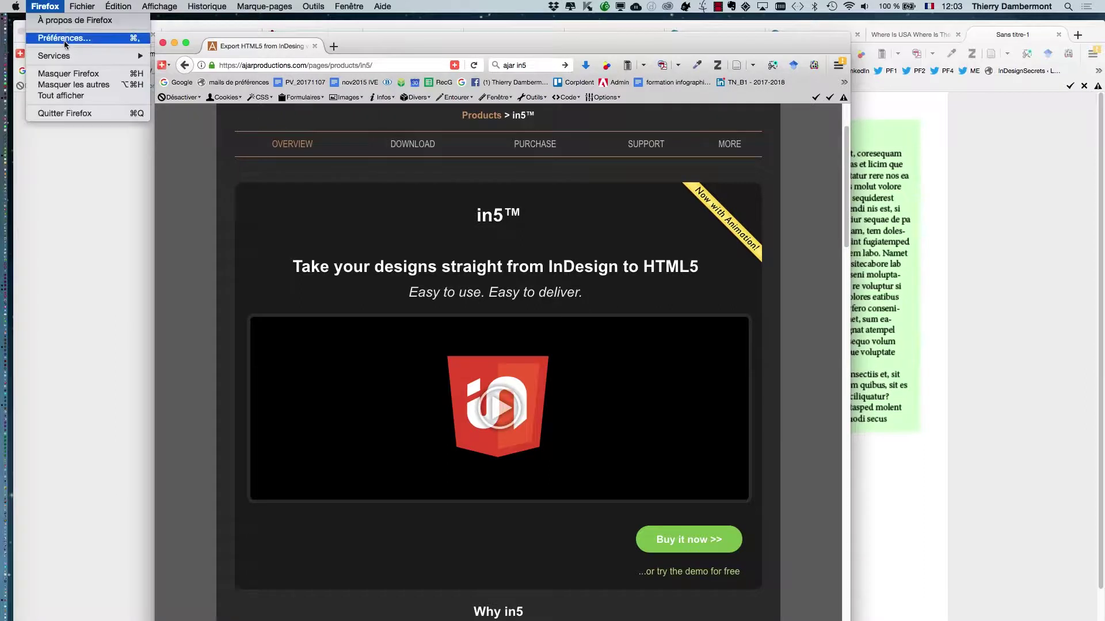
mouse_move(72, 58)
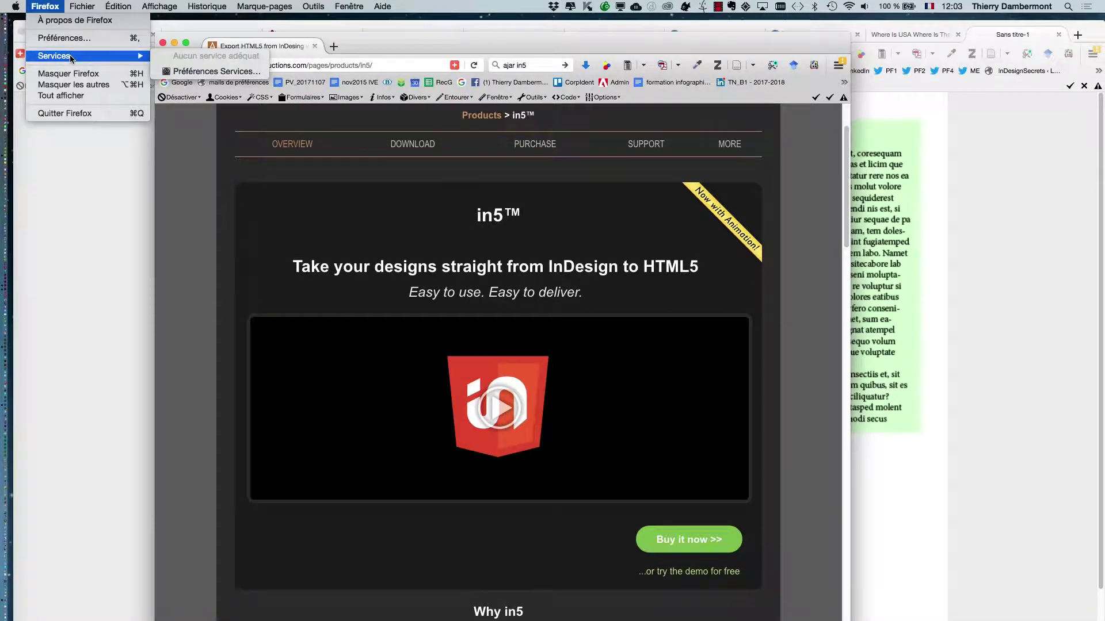
left_click(199, 184)
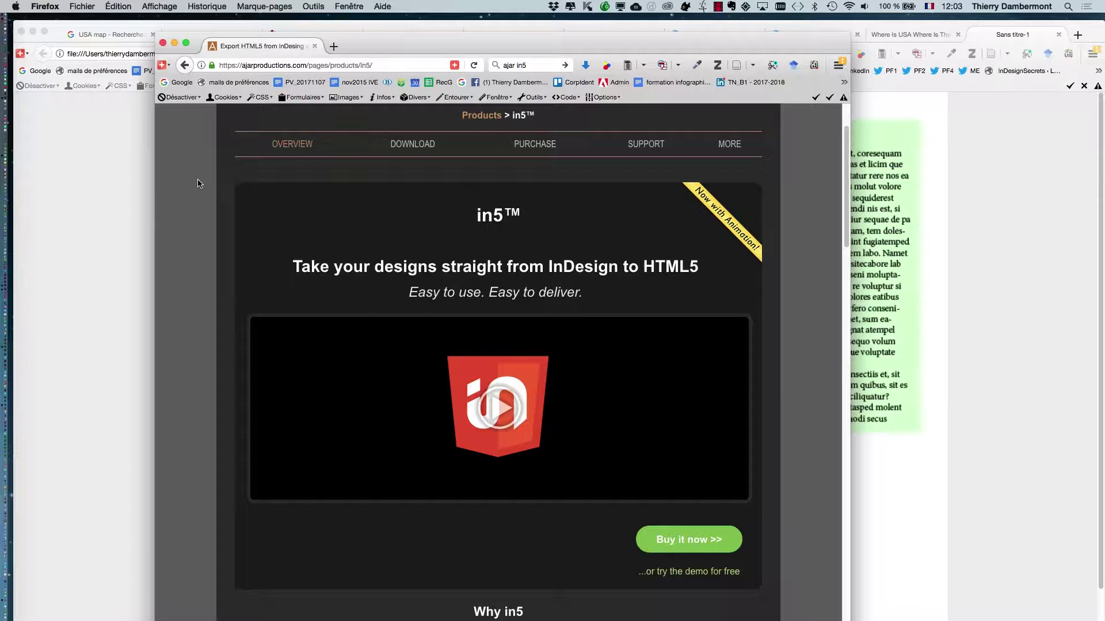
- Read through the in5 product page, from the key benefits to the expert quotes and company list, and close its window
scroll(197, 183, "down", 5)
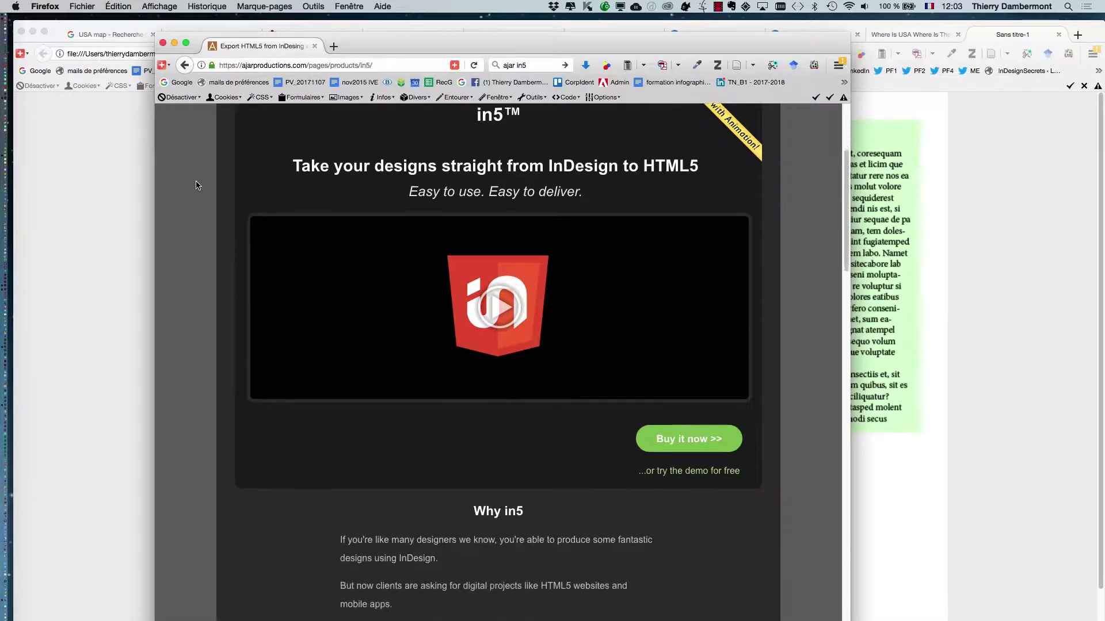
scroll(194, 186, "down", 8)
scroll(194, 185, "up", 3)
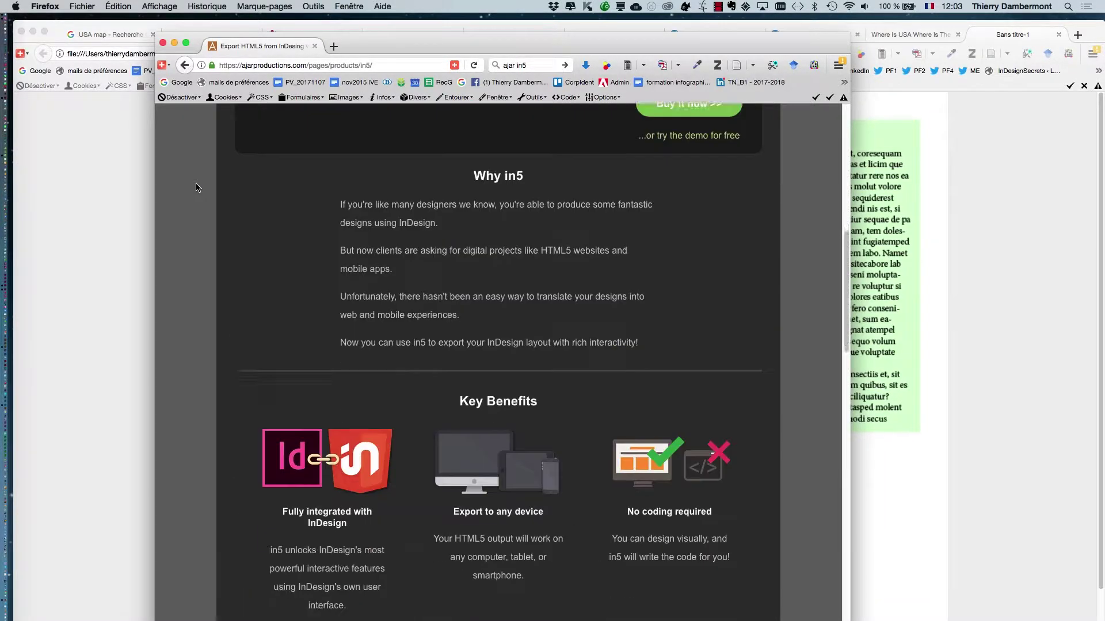
scroll(194, 186, "down", 10)
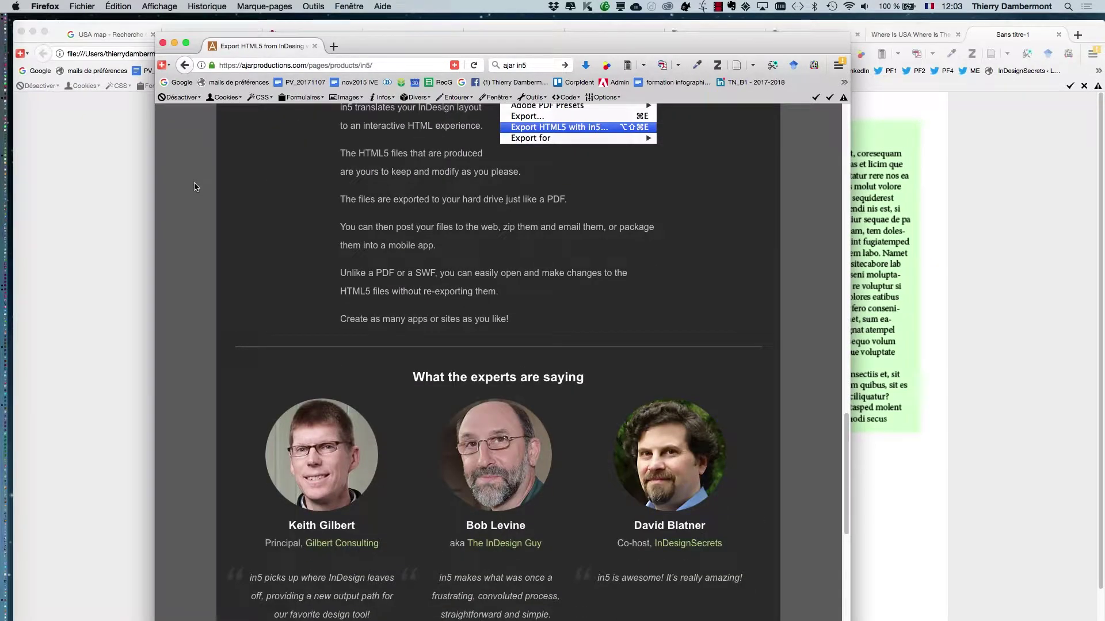
scroll(198, 190, "down", 3)
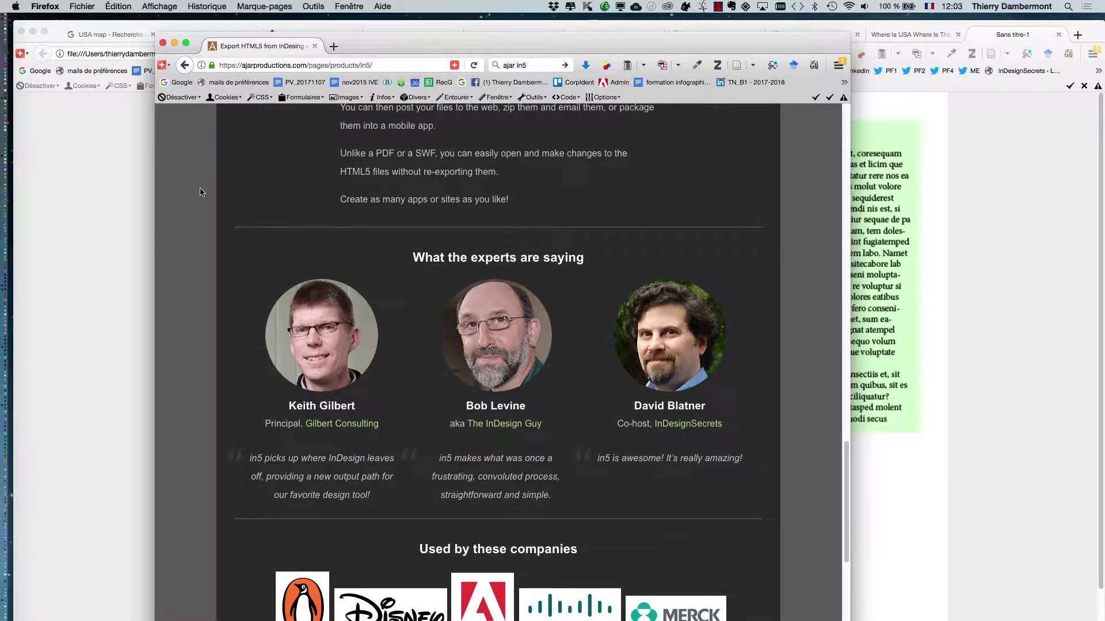
scroll(202, 191, "up", 15)
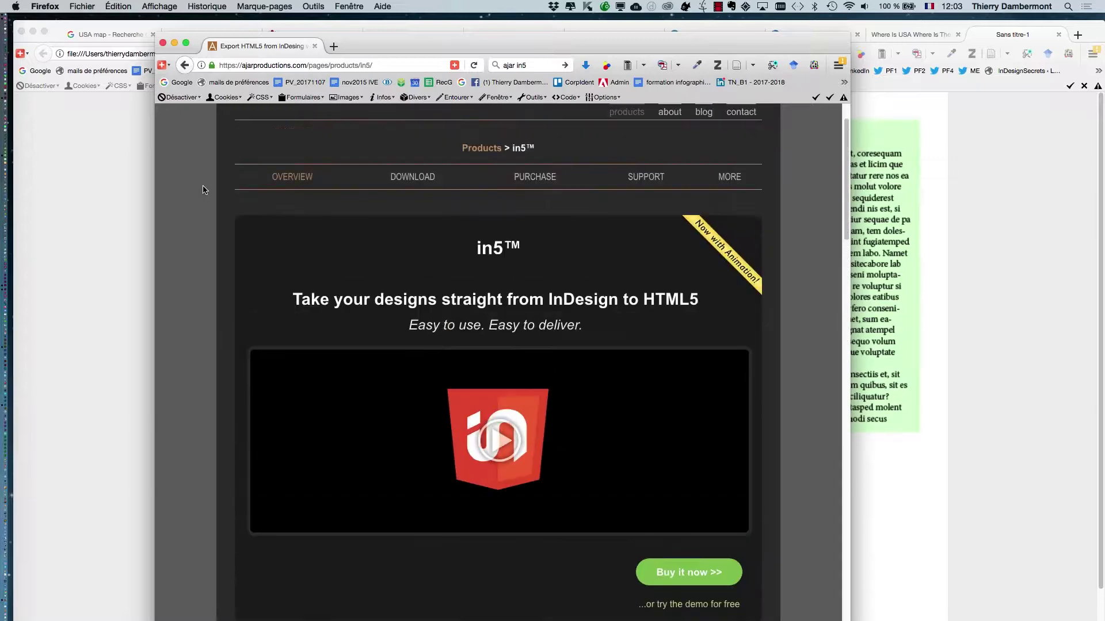
scroll(202, 190, "up", 2)
left_click(163, 42)
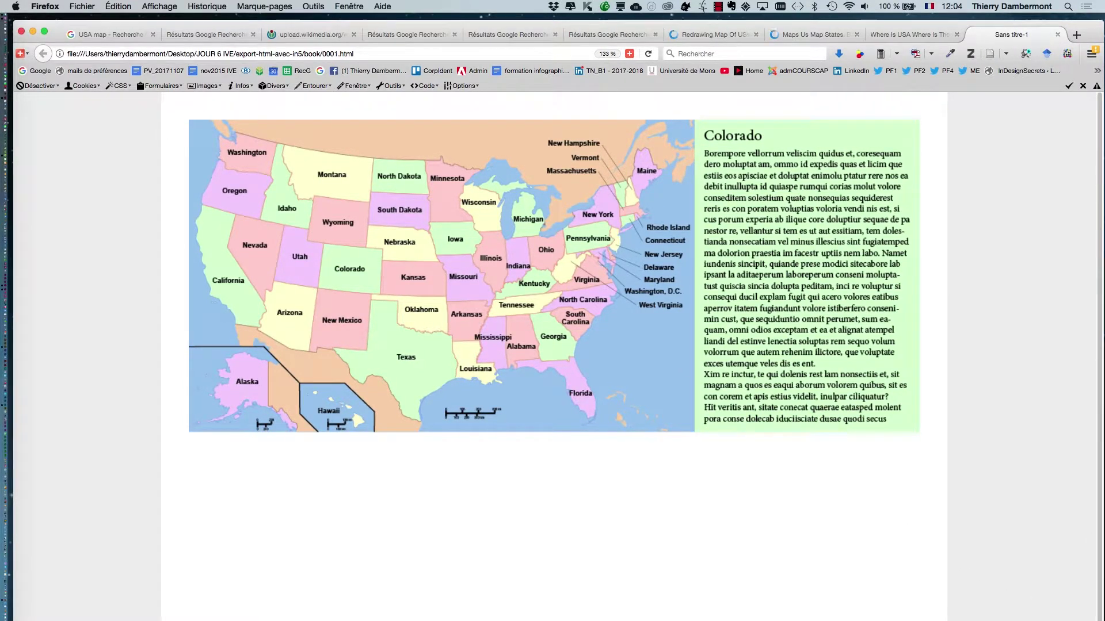
- Test the Colorado and Missouri buttons of the exported map once more after closing the in5 page
left_click(360, 269)
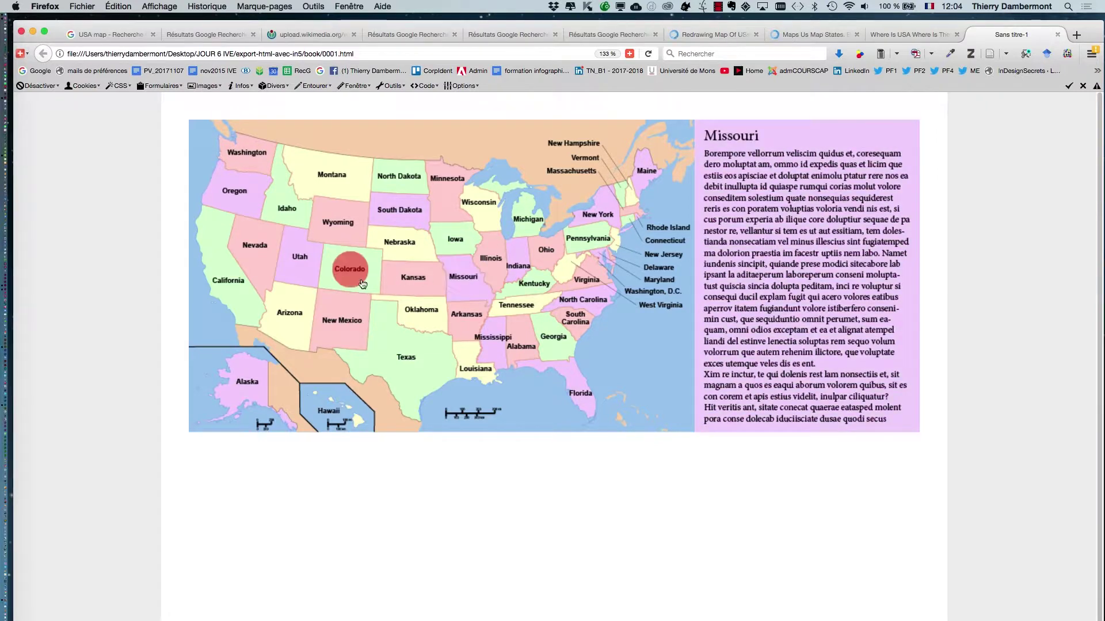
left_click(357, 280)
left_click(465, 284)
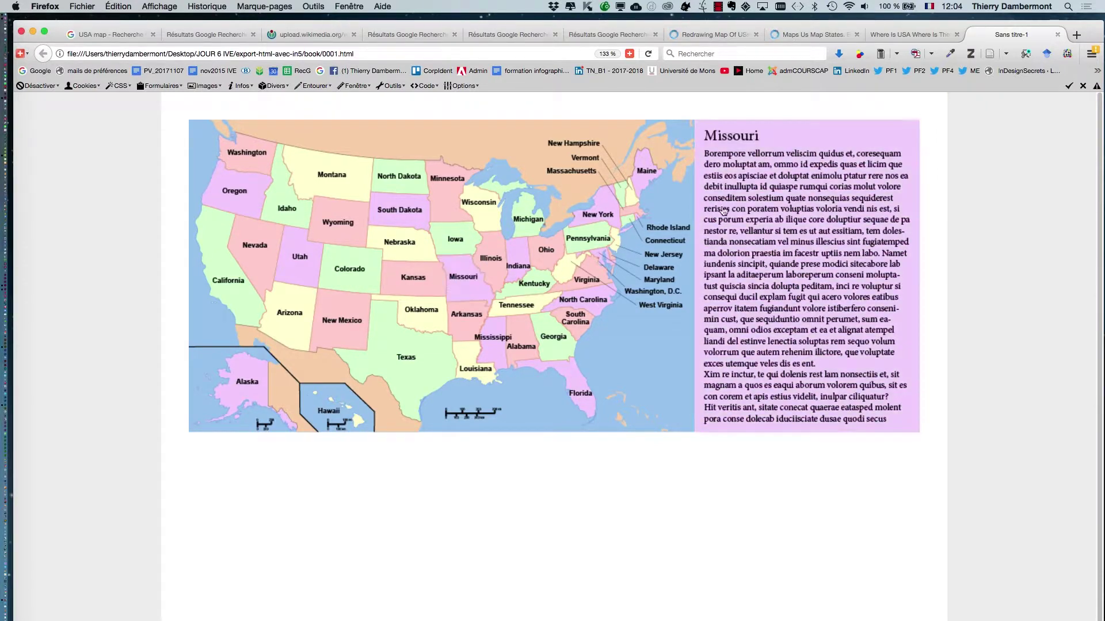
- Close the exported map's tab, minimise the Firefox window and switch back to the Sans titre-1.indd document in InDesign CC
left_click(1058, 35)
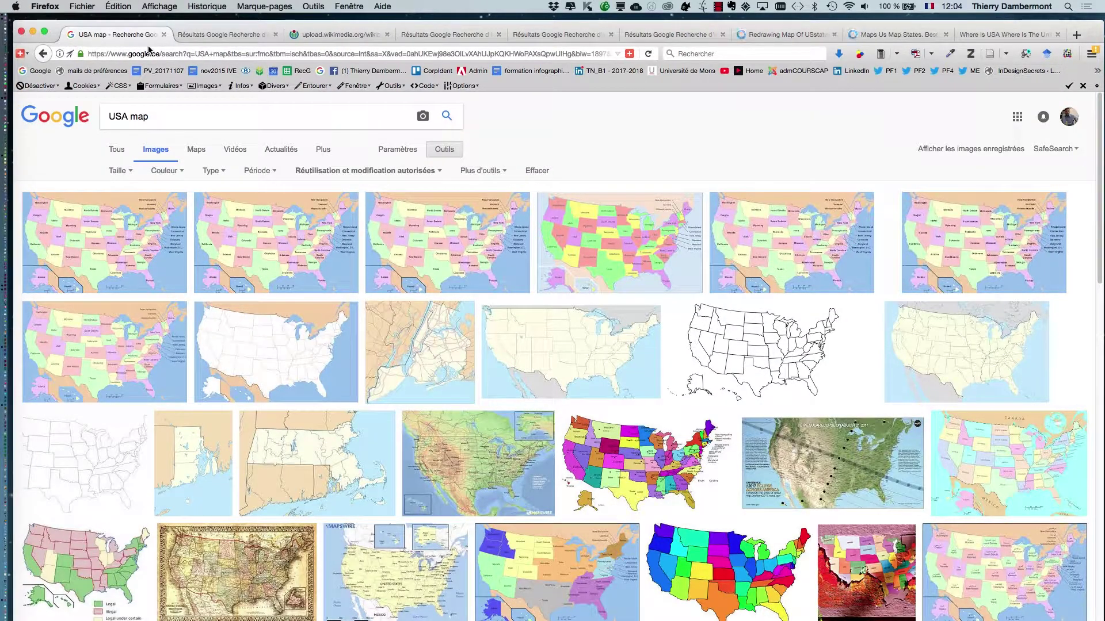
left_click(34, 33)
key("super+Tab")
key("super+Tab")
key("super+Tab")
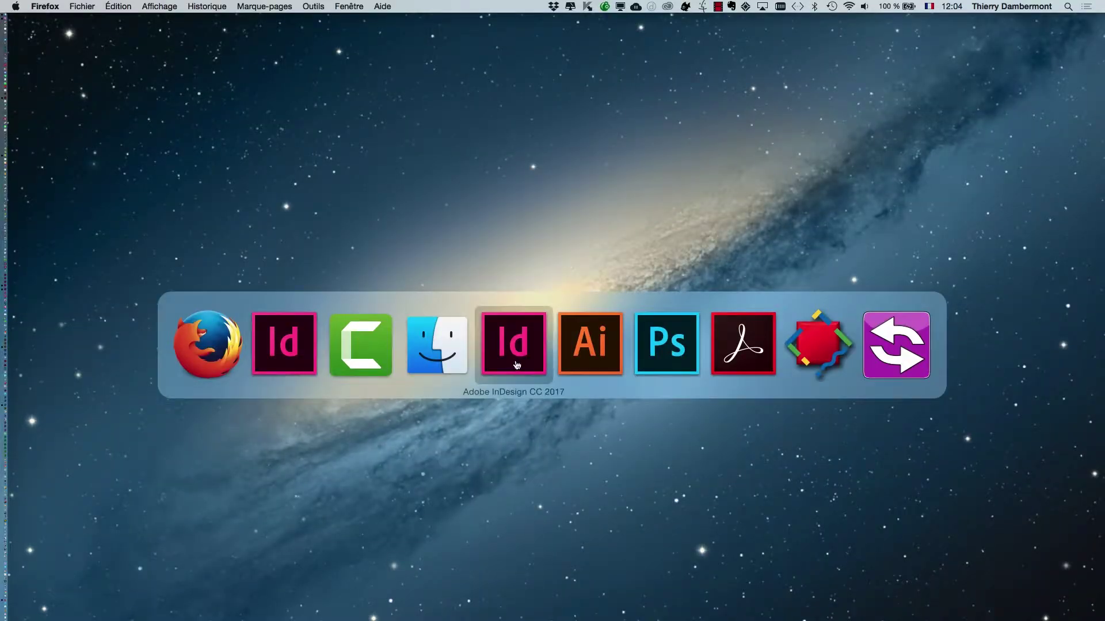
left_click(284, 344)
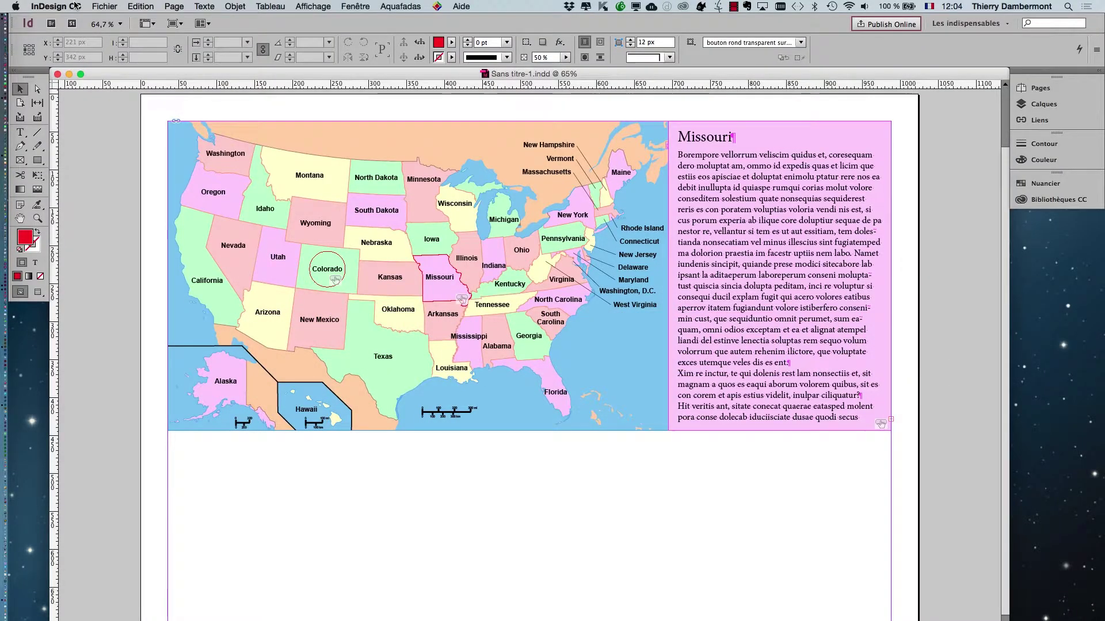